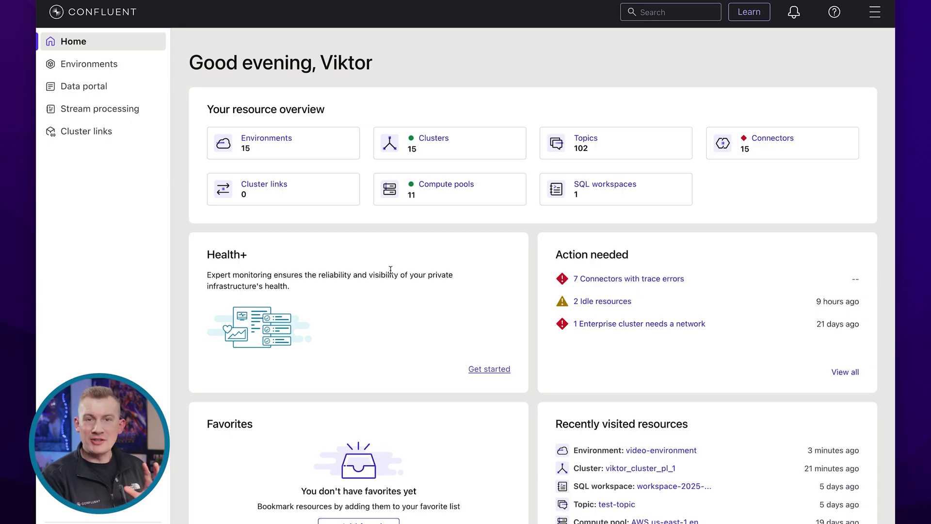
Start a 2-CKU Dedicated cluster in video-environment.
{"action": "left_click", "coordinate": [244, 143]}
{"action": "scroll", "coordinate": [502, 291], "scroll_direction": "down", "scroll_amount": 3}
{"action": "scroll", "coordinate": [632, 294], "scroll_direction": "down", "scroll_amount": 3}
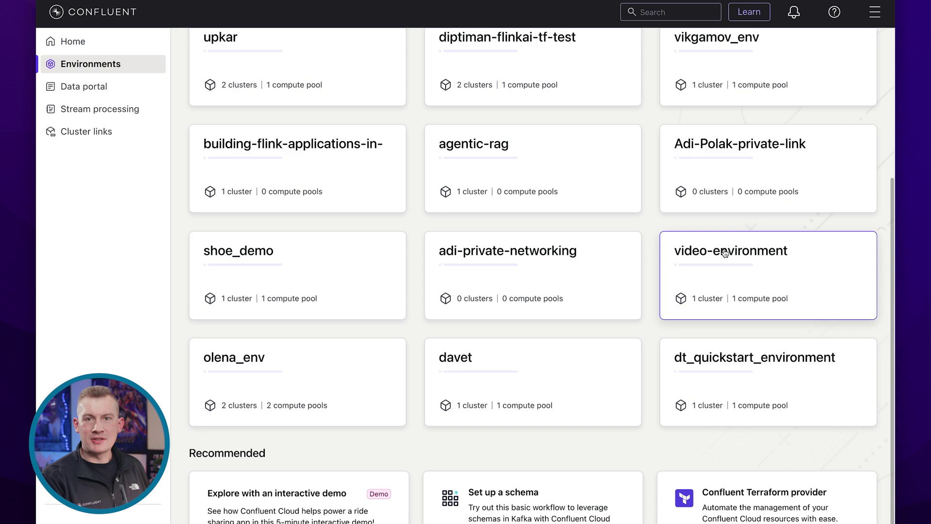
{"action": "left_click", "coordinate": [713, 269]}
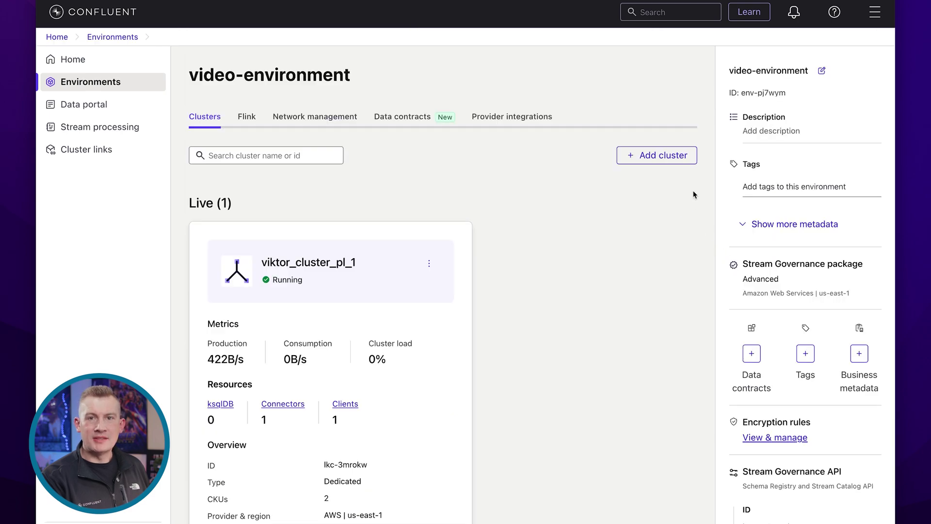
{"action": "left_click", "coordinate": [656, 155]}
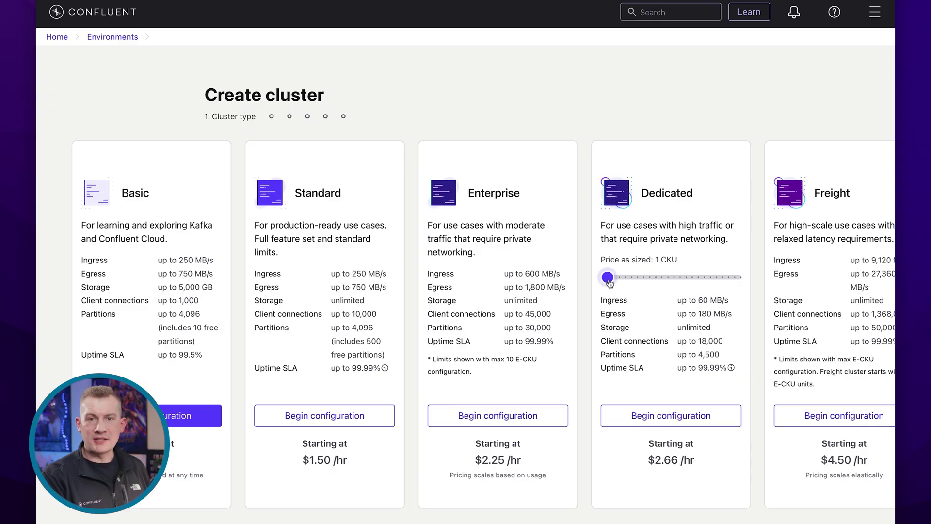
{"action": "left_click_drag", "start_coordinate": [608, 278], "coordinate": [614, 278]}
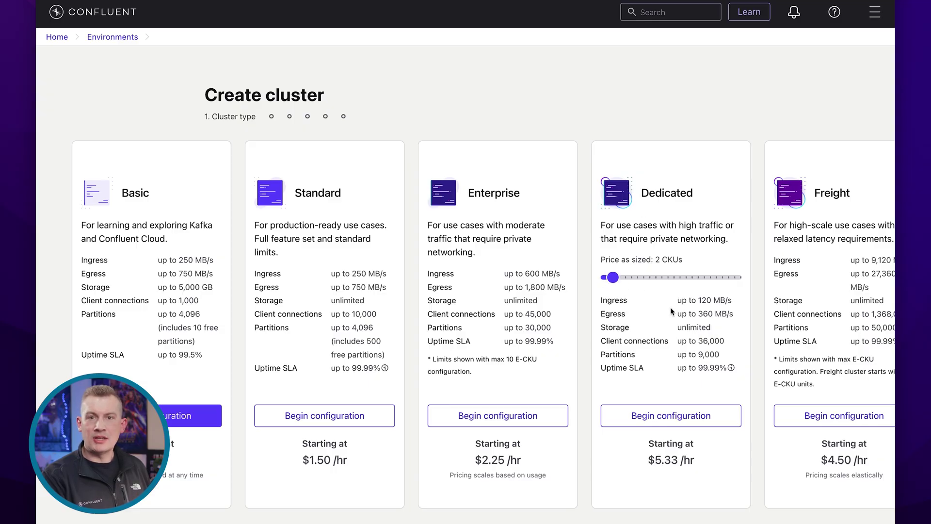
{"action": "left_click", "coordinate": [686, 415]}
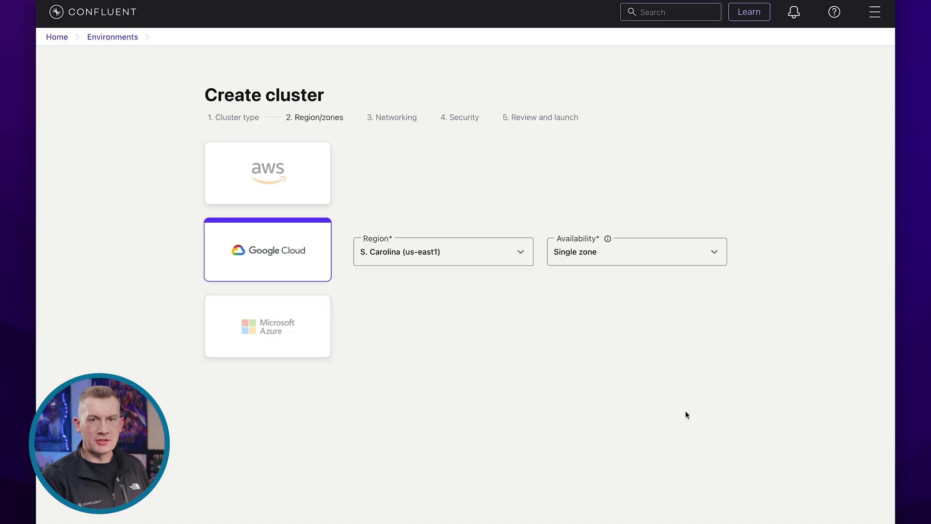
Place the cluster on AWS in N. Virginia with multi-zone availability.
{"action": "left_click", "coordinate": [286, 200]}
{"action": "left_click", "coordinate": [418, 177]}
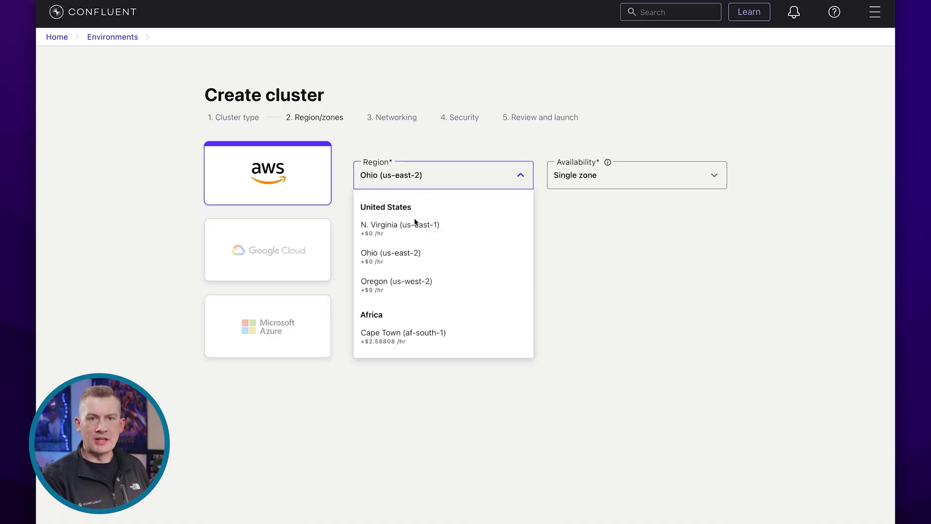
{"action": "left_click", "coordinate": [400, 228]}
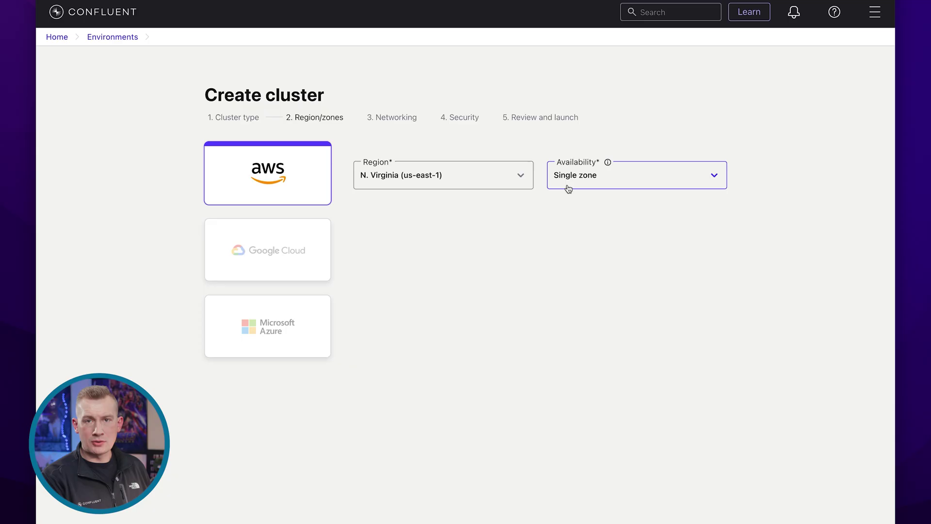
{"action": "left_click", "coordinate": [611, 178]}
{"action": "left_click", "coordinate": [594, 238]}
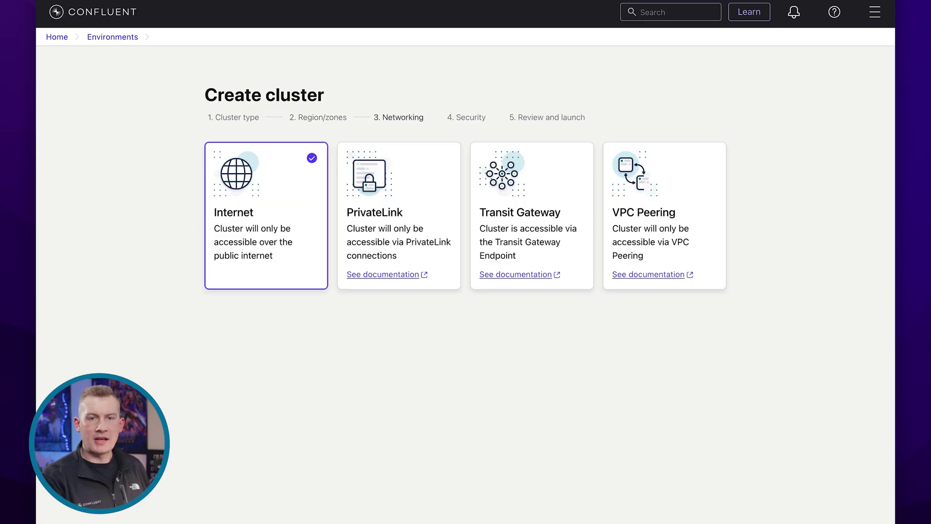
Create new PrivateLink network aws_pl_2 in use1-az1, use1-az2, use1-az4 with metadata access enabled.
{"action": "left_click", "coordinate": [411, 246]}
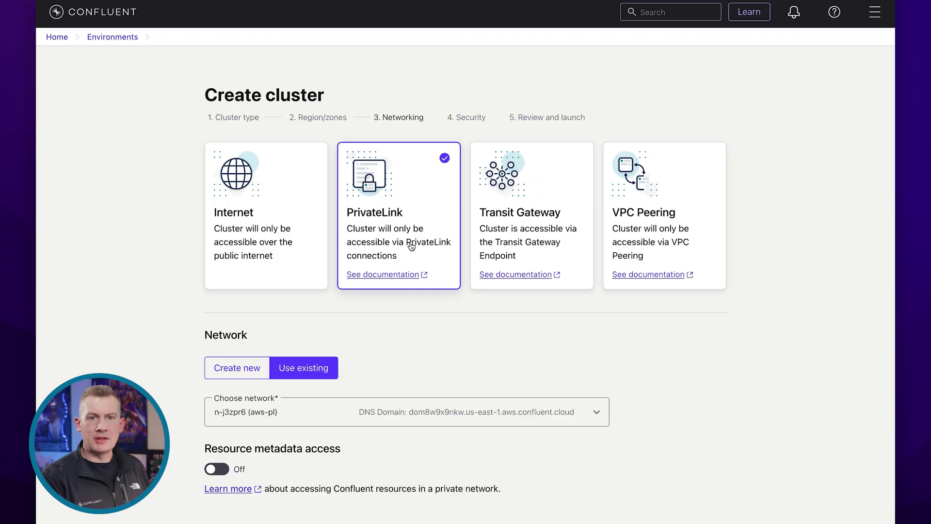
{"action": "left_click", "coordinate": [228, 373]}
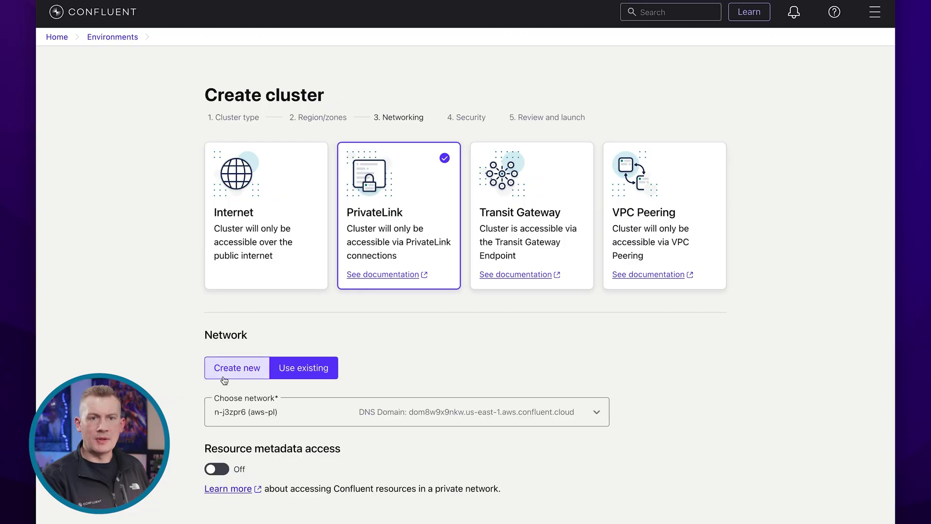
{"action": "left_click", "coordinate": [265, 412]}
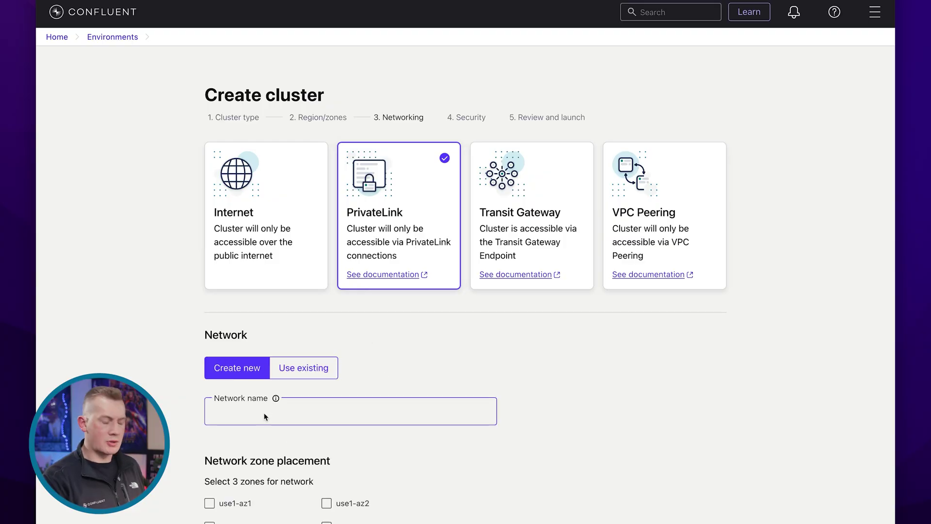
{"action": "type", "text": "aws_pl"}
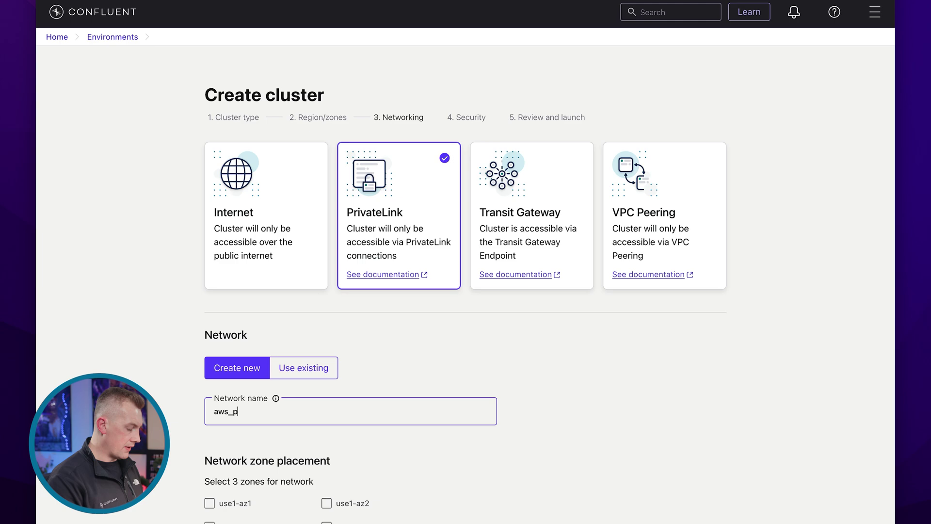
{"action": "type", "text": "_2"}
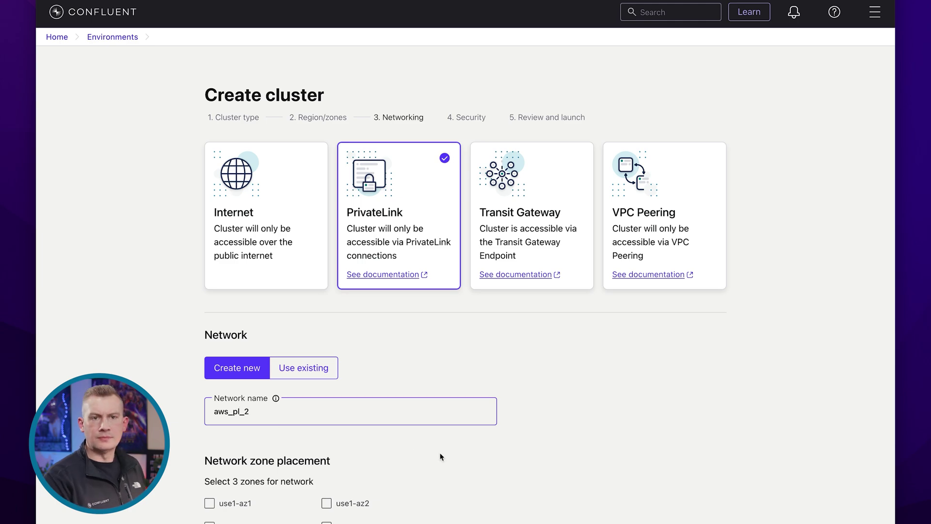
{"action": "scroll", "coordinate": [498, 468], "scroll_direction": "down", "scroll_amount": 1}
{"action": "scroll", "coordinate": [499, 467], "scroll_direction": "down", "scroll_amount": 2}
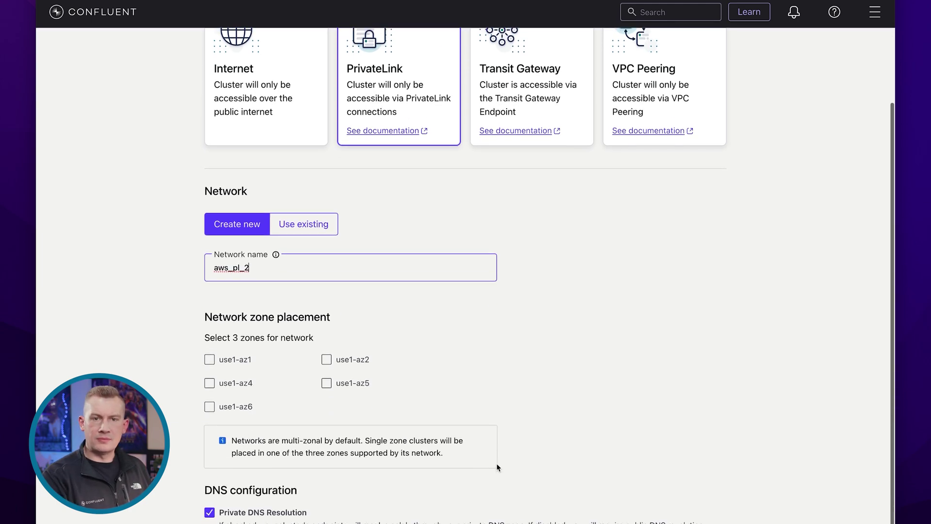
{"action": "left_click", "coordinate": [227, 360]}
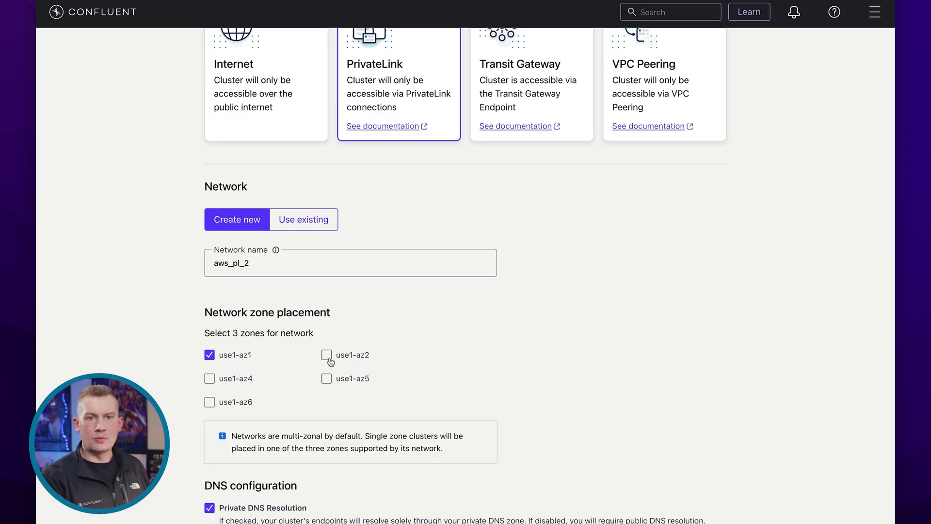
{"action": "left_click", "coordinate": [236, 379]}
{"action": "scroll", "coordinate": [476, 402], "scroll_direction": "down", "scroll_amount": 1}
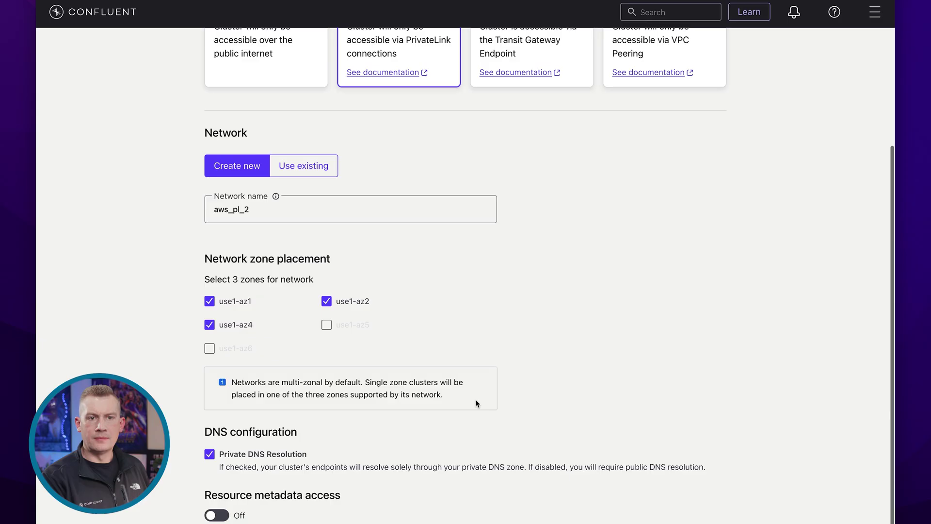
{"action": "scroll", "coordinate": [477, 402], "scroll_direction": "down", "scroll_amount": 1}
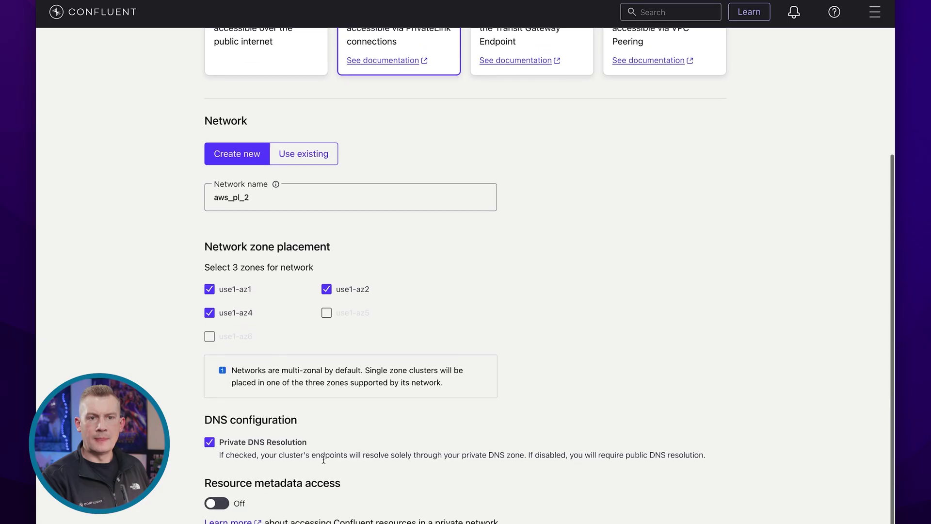
{"action": "left_click", "coordinate": [217, 504]}
{"action": "scroll", "coordinate": [419, 488], "scroll_direction": "down", "scroll_amount": 1}
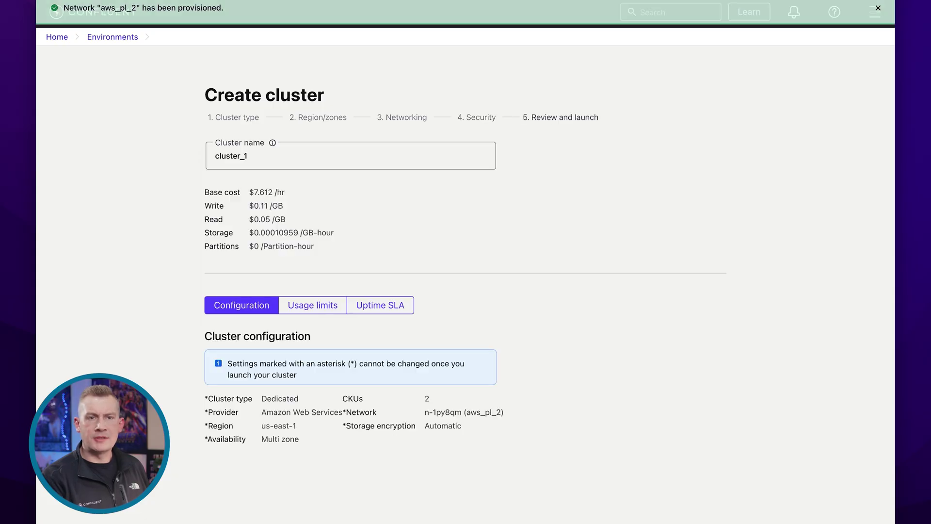
Rename the cluster to viktor_cluster_42 and launch it.
{"action": "left_click", "coordinate": [311, 161]}
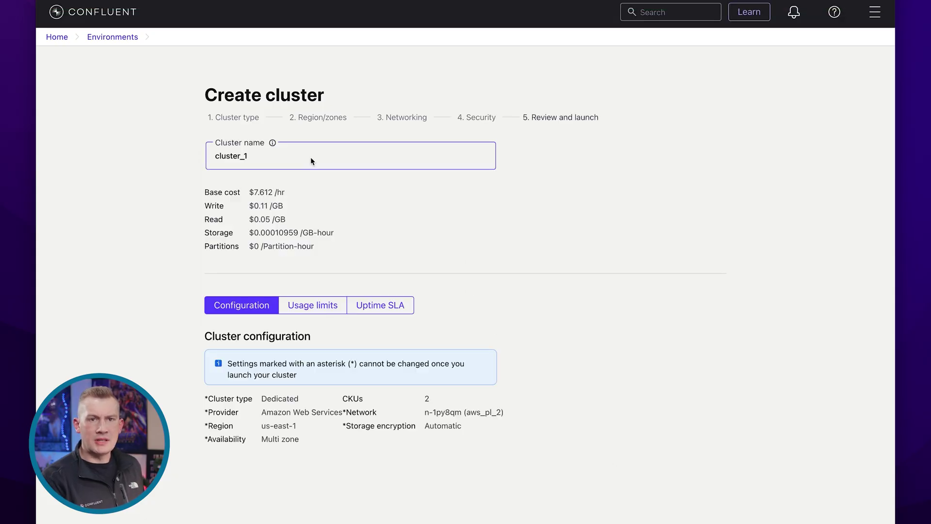
{"action": "key", "text": "Home"}
{"action": "type", "text": "viktor"}
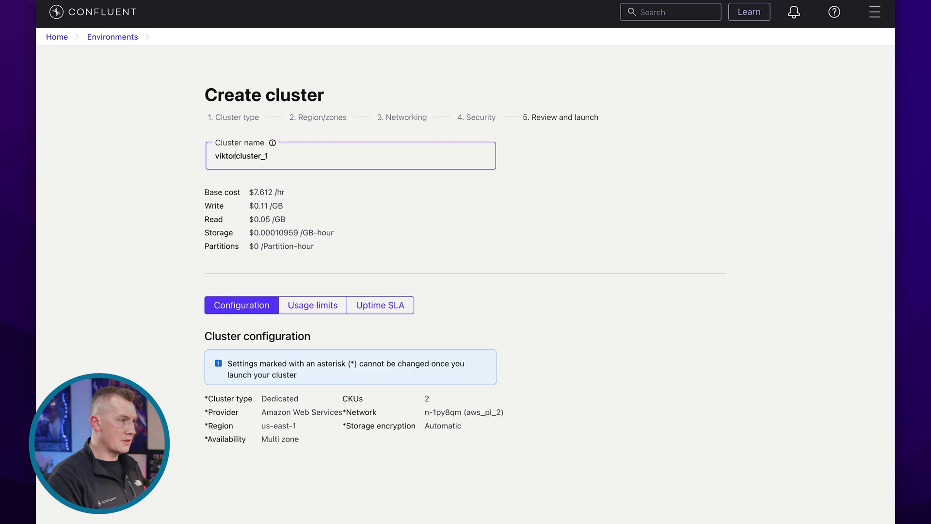
{"action": "type", "text": "_"}
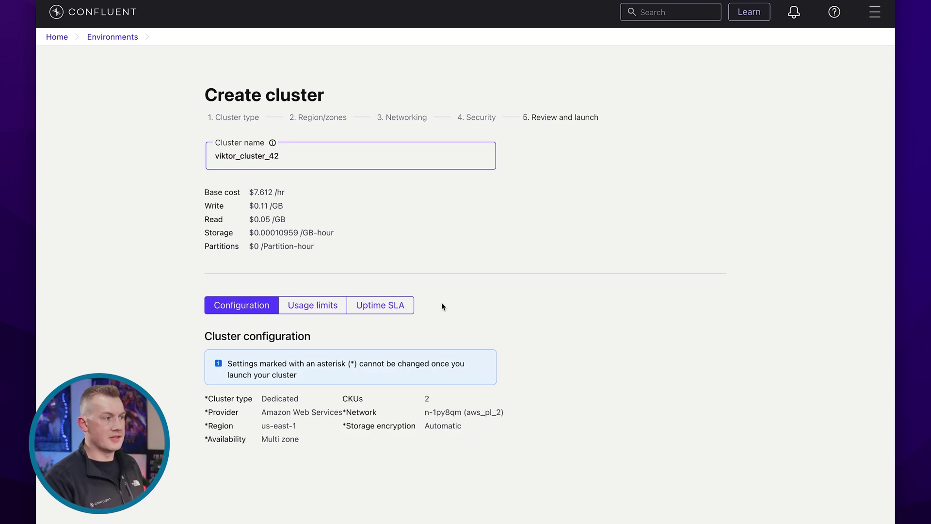
{"action": "key", "text": "Return"}
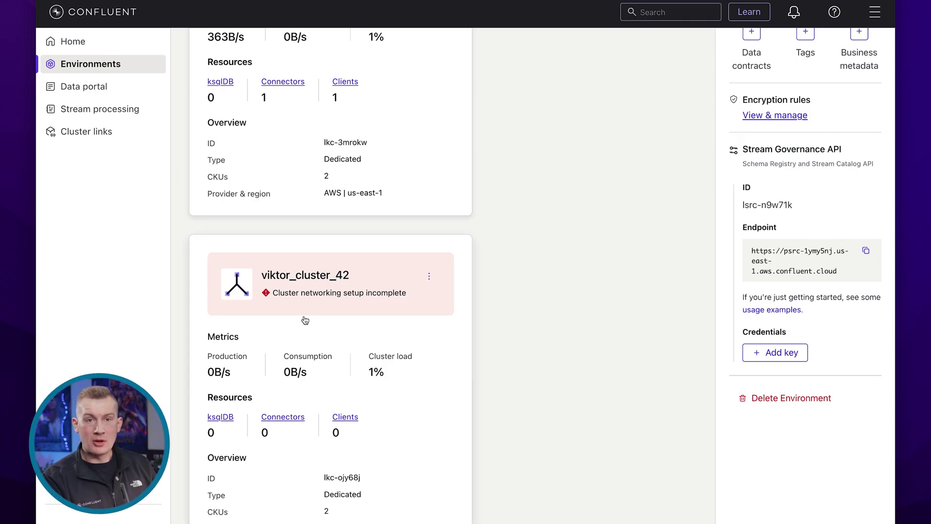
On network aws_pl_2, start a new PrivateLink access named aws-vpc-2.
{"action": "left_click", "coordinate": [299, 293]}
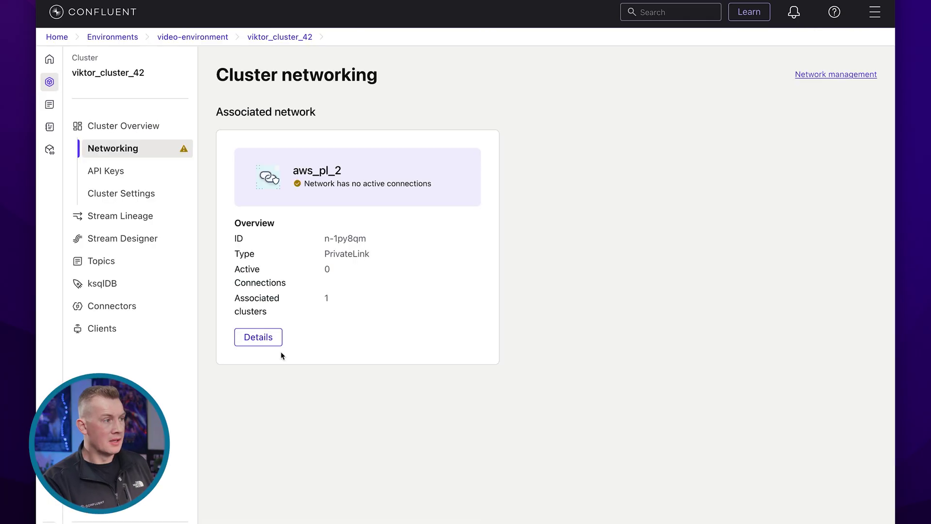
{"action": "left_click", "coordinate": [257, 337]}
{"action": "scroll", "coordinate": [453, 412], "scroll_direction": "down", "scroll_amount": 2}
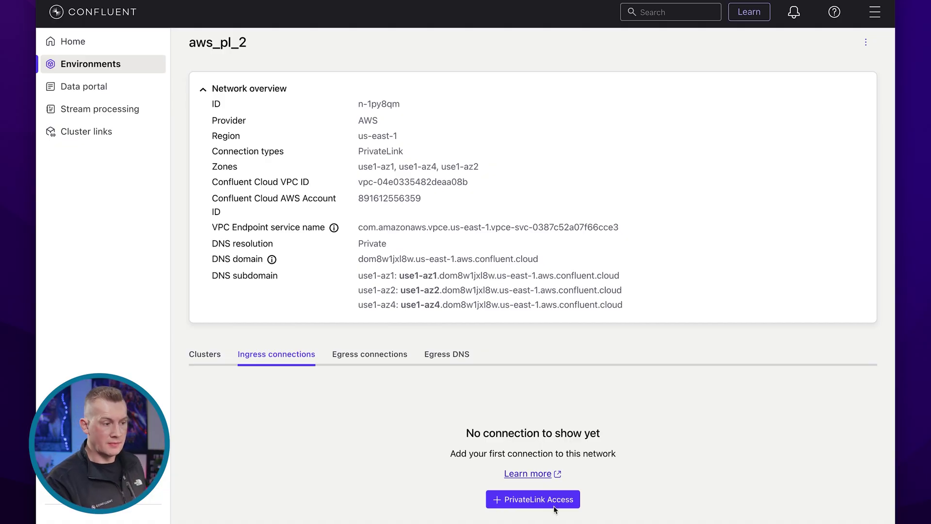
{"action": "left_click", "coordinate": [525, 504]}
{"action": "left_click", "coordinate": [253, 183]}
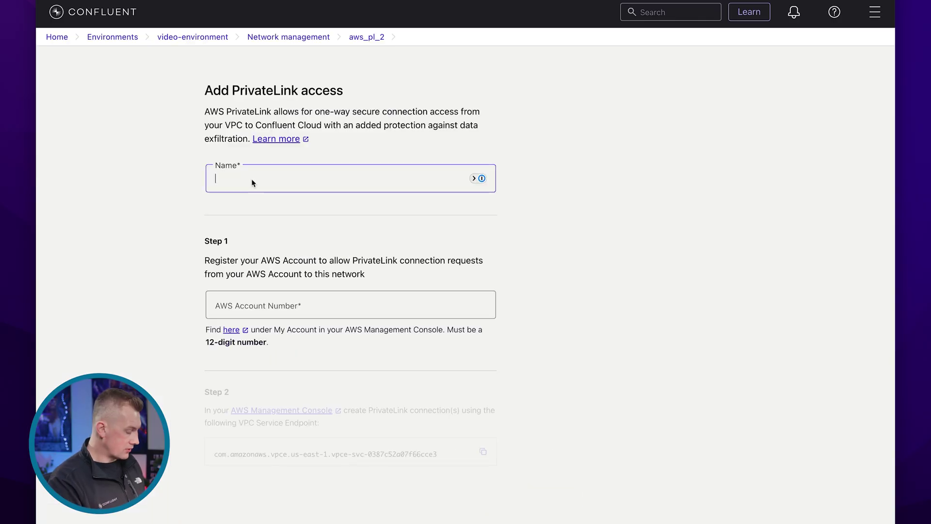
{"action": "type", "text": "aws-"}
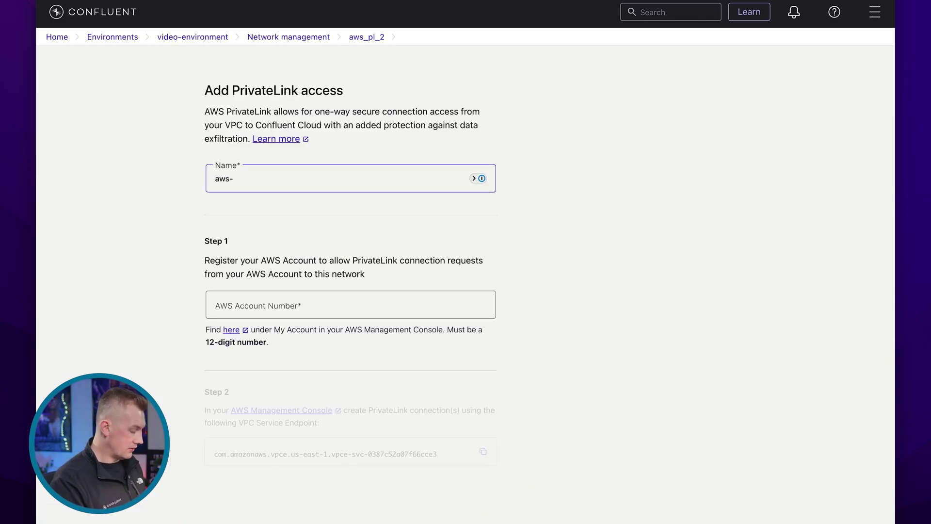
{"action": "type", "text": "vpc-2"}
Enter the AWS Account ID, copied from the AWS account menu, as the account number.
{"action": "left_click", "coordinate": [243, 304]}
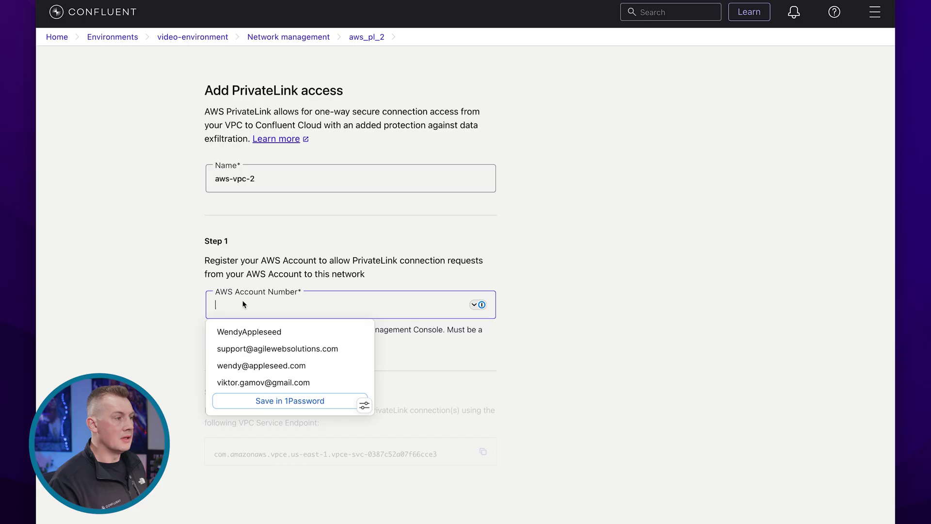
{"action": "left_click", "coordinate": [126, 316]}
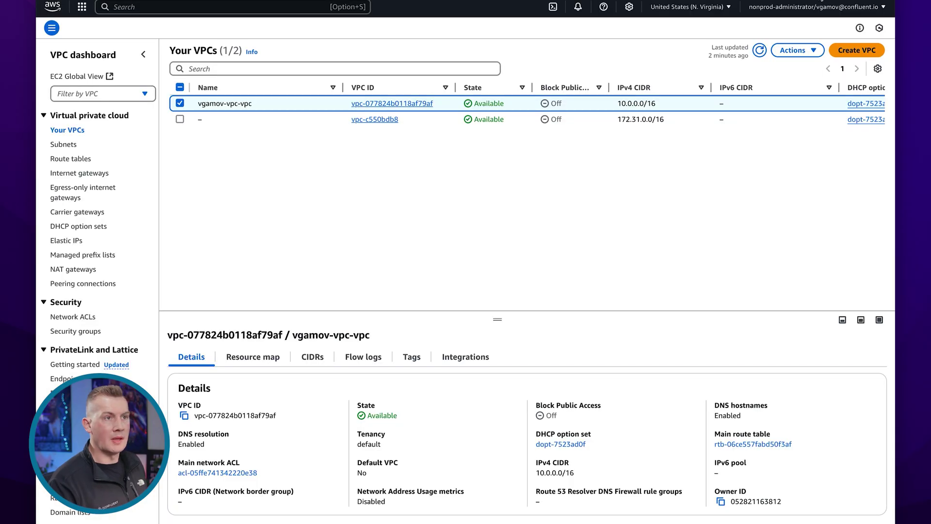
{"action": "left_click", "coordinate": [815, 7]}
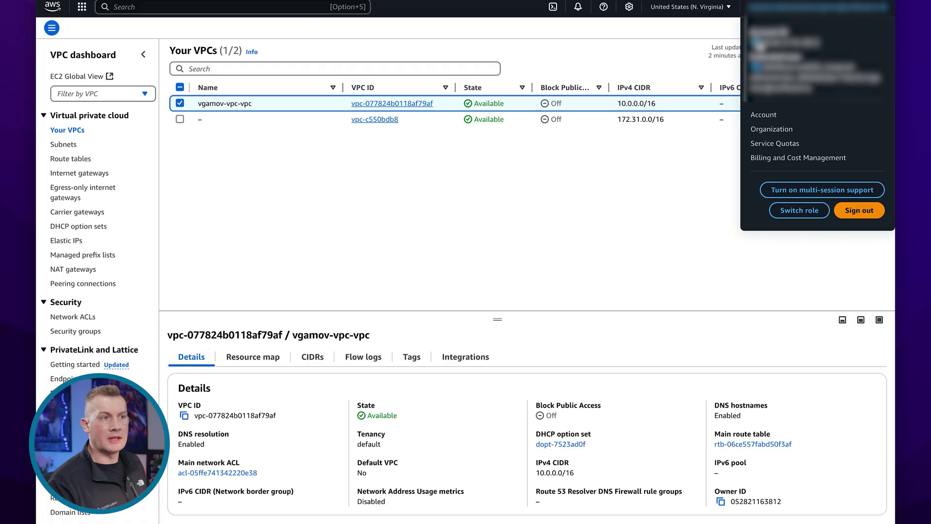
{"action": "left_click", "coordinate": [759, 46]}
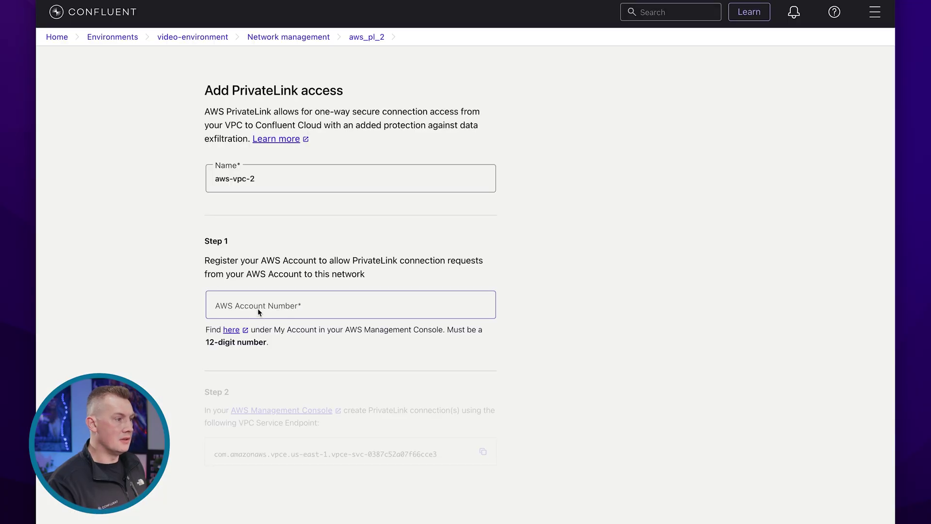
{"action": "left_click", "coordinate": [258, 312]}
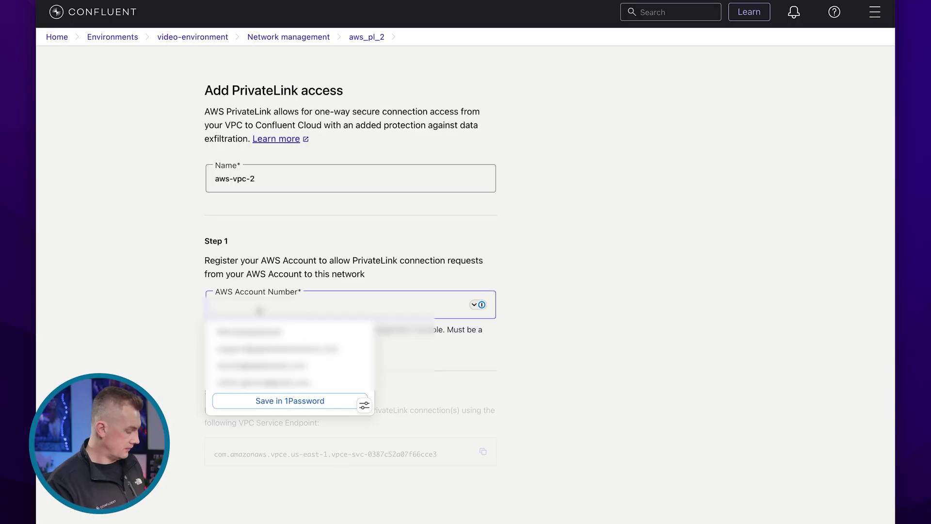
{"action": "key", "text": "ctrl+v"}
{"action": "left_click", "coordinate": [129, 313]}
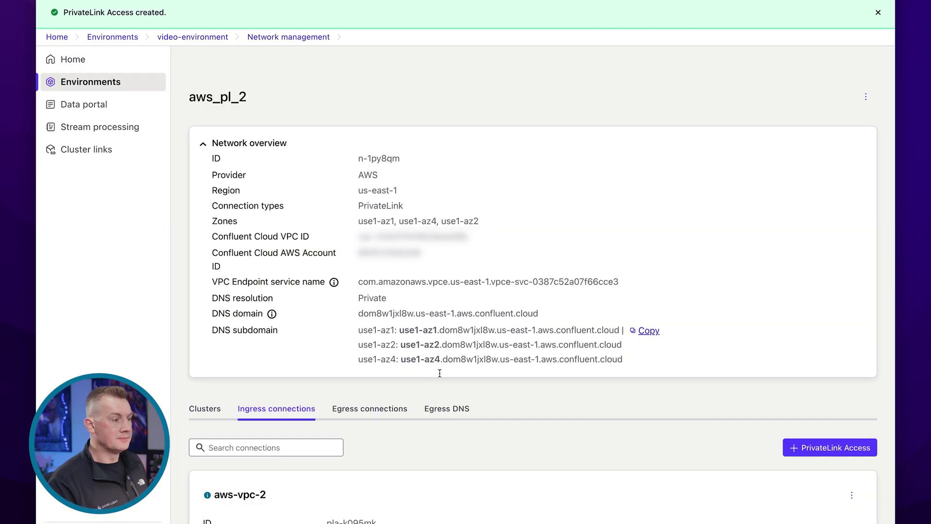
{"action": "scroll", "coordinate": [437, 389], "scroll_direction": "down", "scroll_amount": 3}
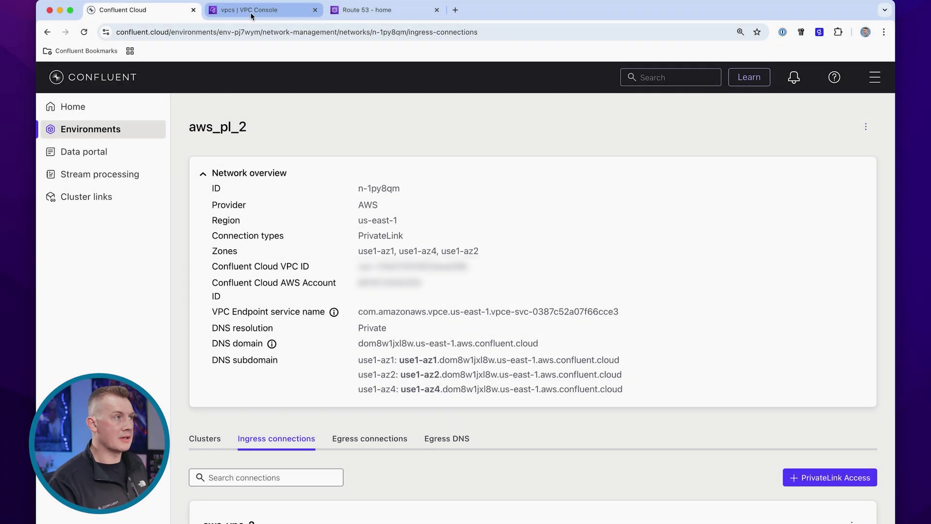
In the AWS console, view VPC vgamov-vpc-vpc and its endpoints list.
{"action": "left_click", "coordinate": [250, 10]}
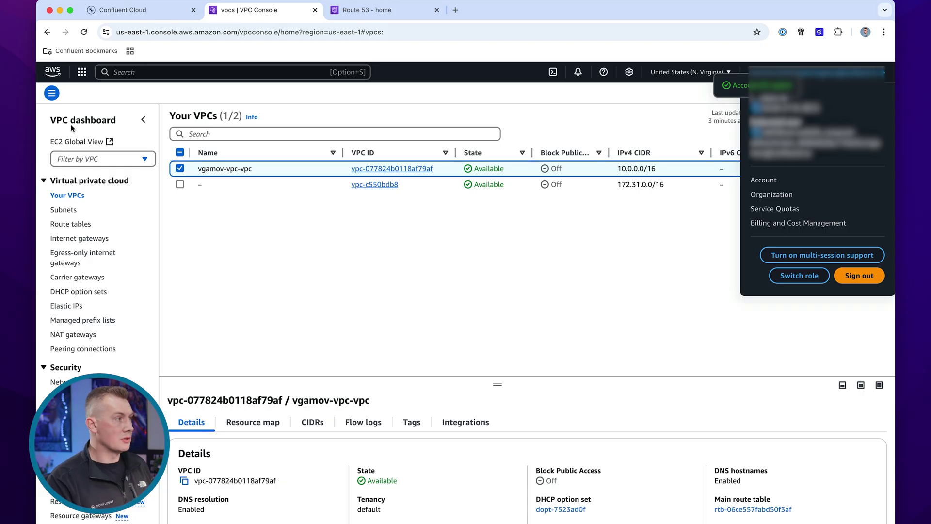
{"action": "left_click", "coordinate": [52, 71]}
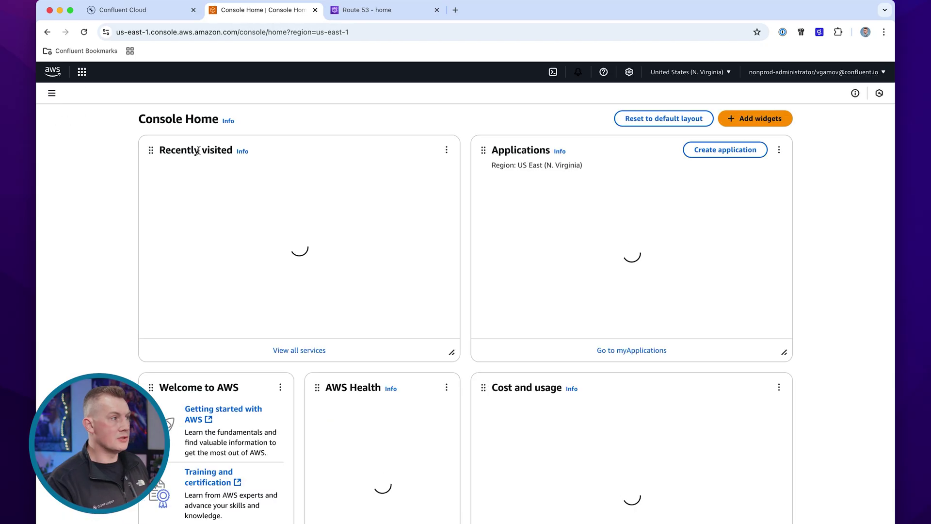
{"action": "left_click", "coordinate": [175, 111]}
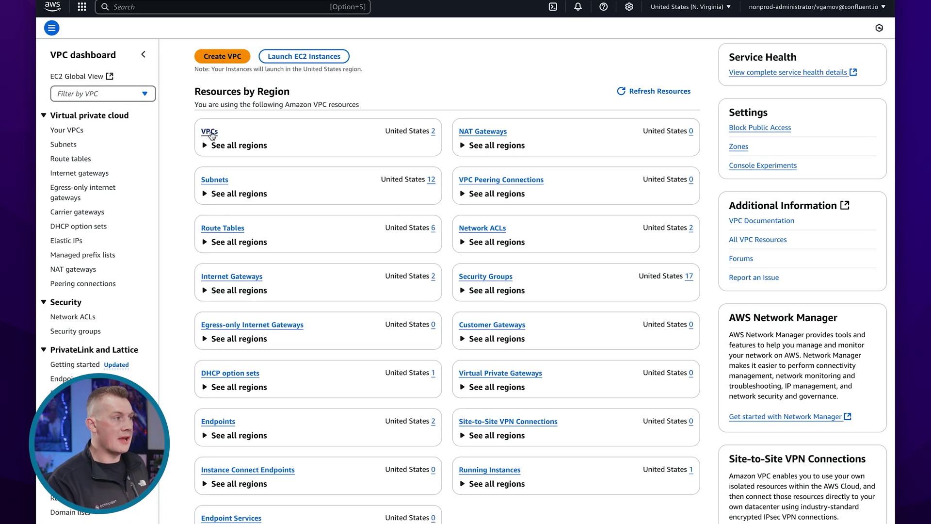
{"action": "left_click", "coordinate": [210, 131]}
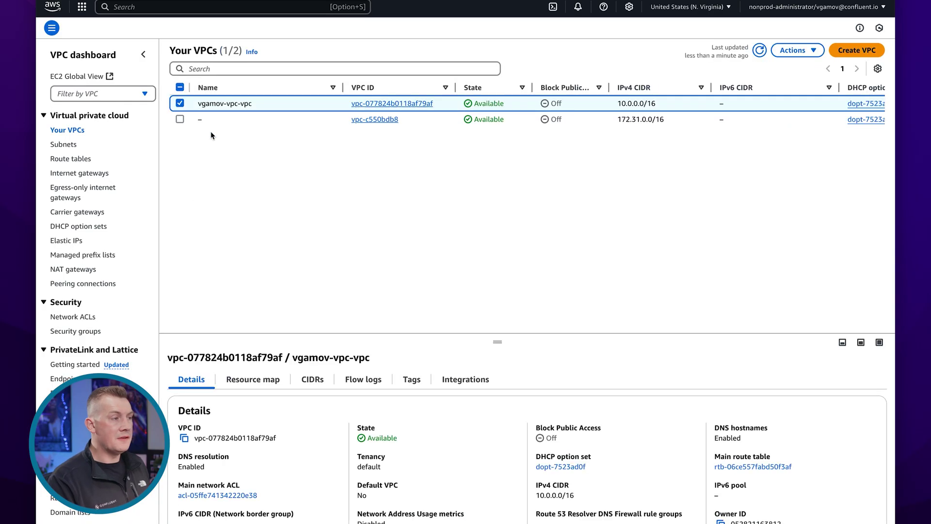
{"action": "left_click", "coordinate": [392, 104]}
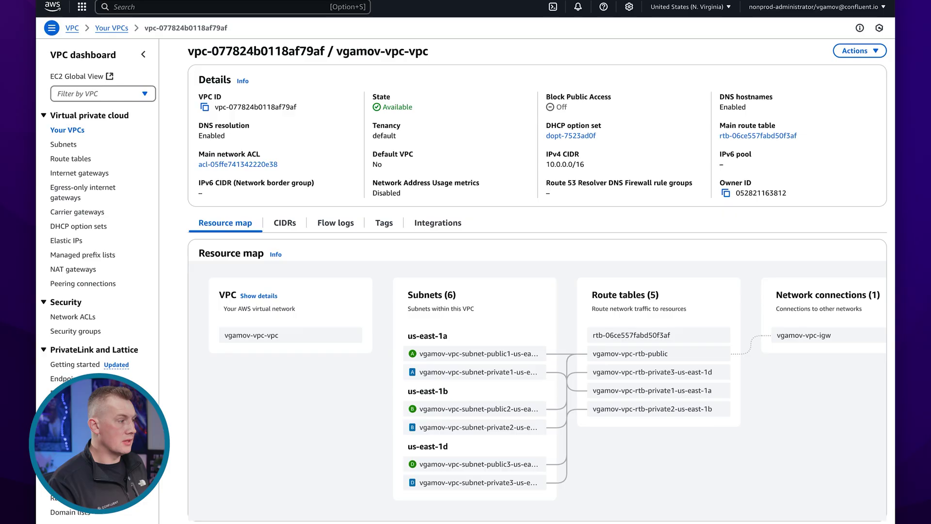
{"action": "left_click", "coordinate": [62, 379]}
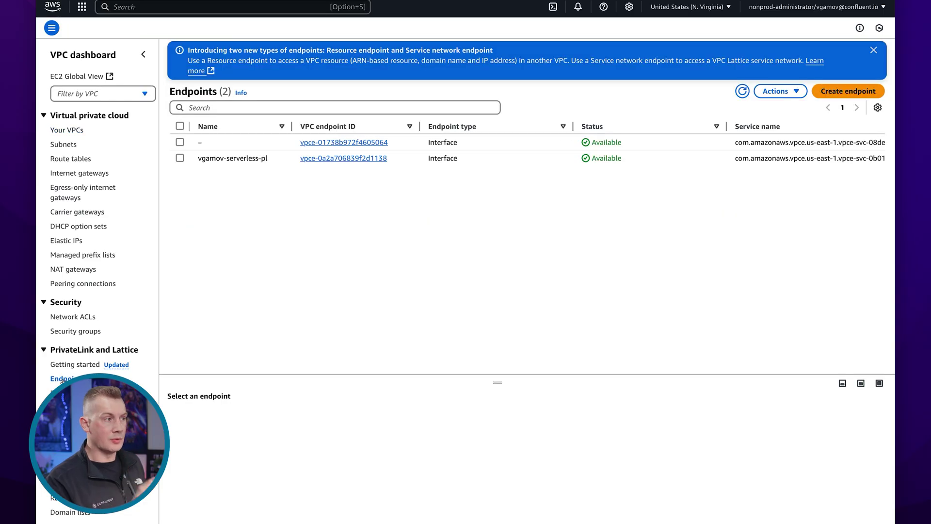
Start an NLB/GWLB-service endpoint using the verified Confluent service name.
{"action": "left_click", "coordinate": [848, 91]}
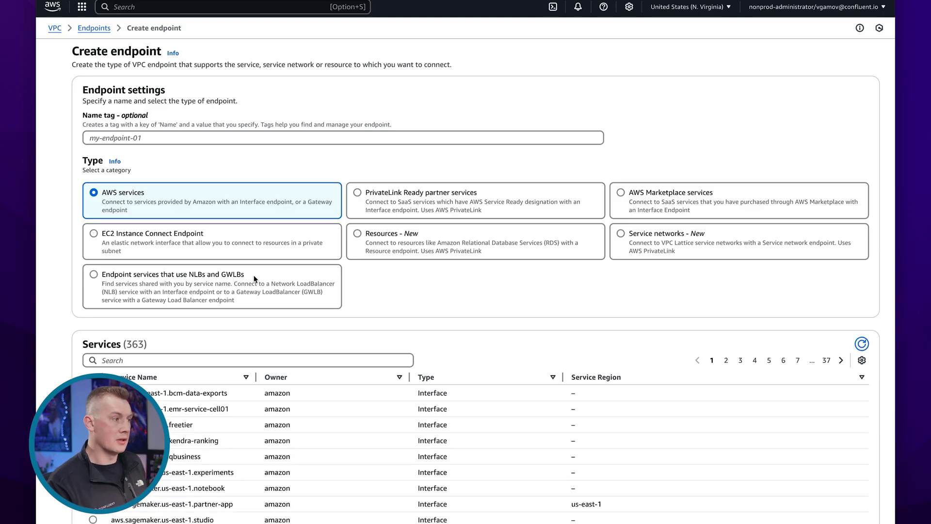
{"action": "left_click", "coordinate": [94, 276]}
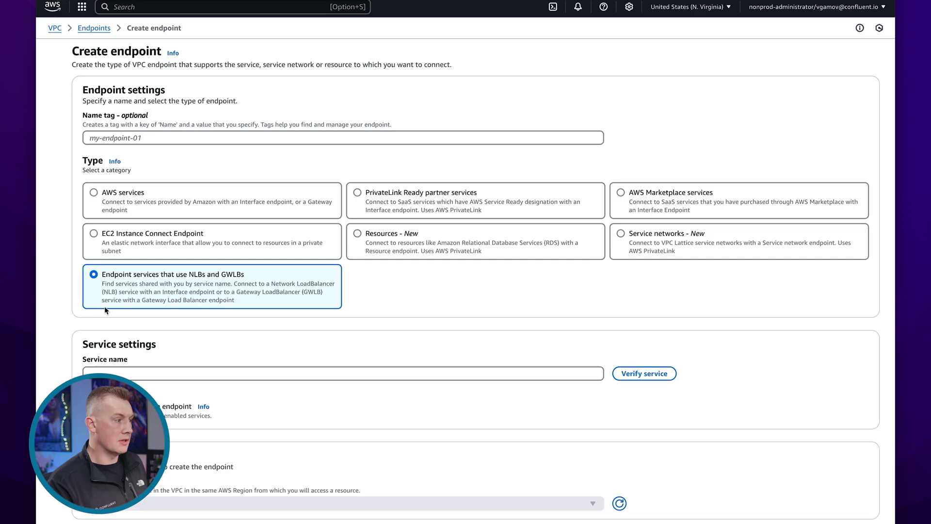
{"action": "left_click", "coordinate": [124, 373]}
{"action": "key", "text": "ctrl+v"}
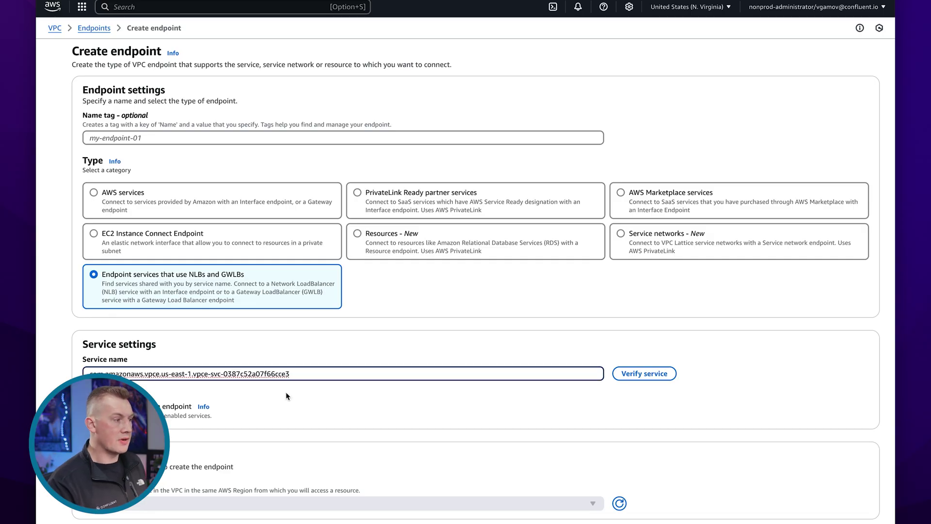
{"action": "left_click", "coordinate": [644, 374]}
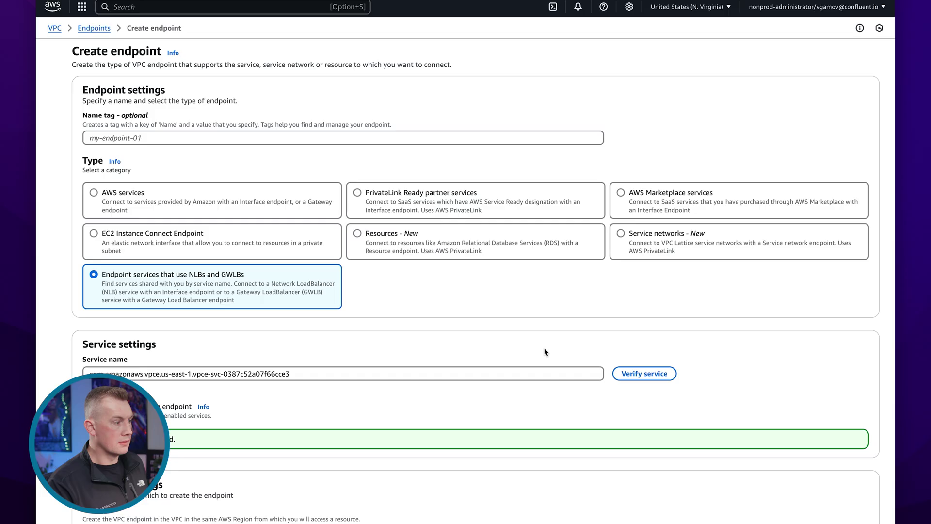
{"action": "scroll", "coordinate": [228, 452], "scroll_direction": "down", "scroll_amount": 4}
{"action": "scroll", "coordinate": [227, 448], "scroll_direction": "down", "scroll_amount": 1}
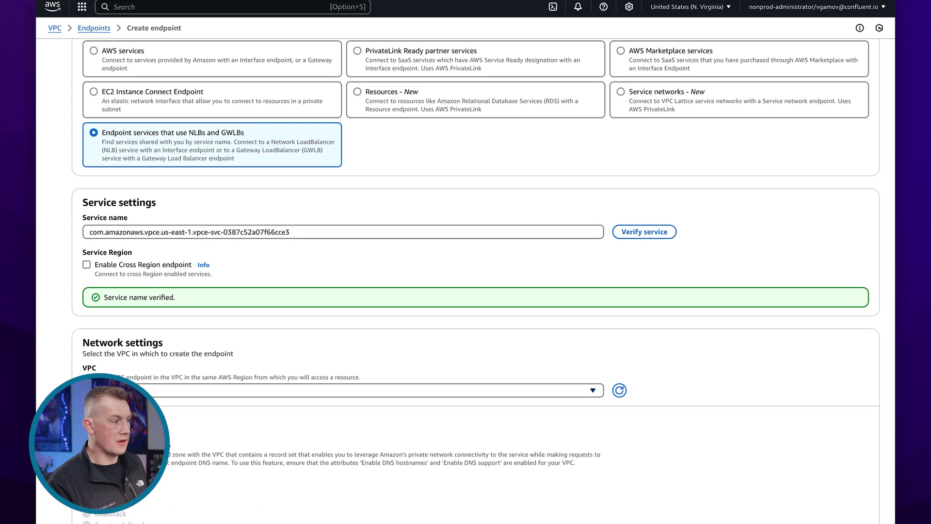
Place the endpoint in vgamov-vpc-vpc across us-east-1a, us-east-1b and us-east-1d.
{"action": "left_click", "coordinate": [364, 390]}
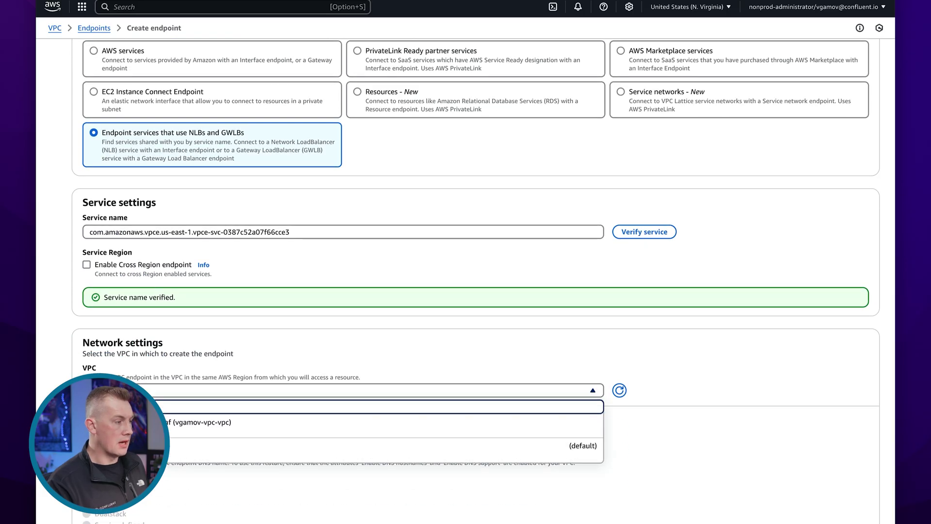
{"action": "left_click", "coordinate": [190, 430]}
{"action": "scroll", "coordinate": [190, 429], "scroll_direction": "down", "scroll_amount": 5}
{"action": "scroll", "coordinate": [146, 363], "scroll_direction": "down", "scroll_amount": 3}
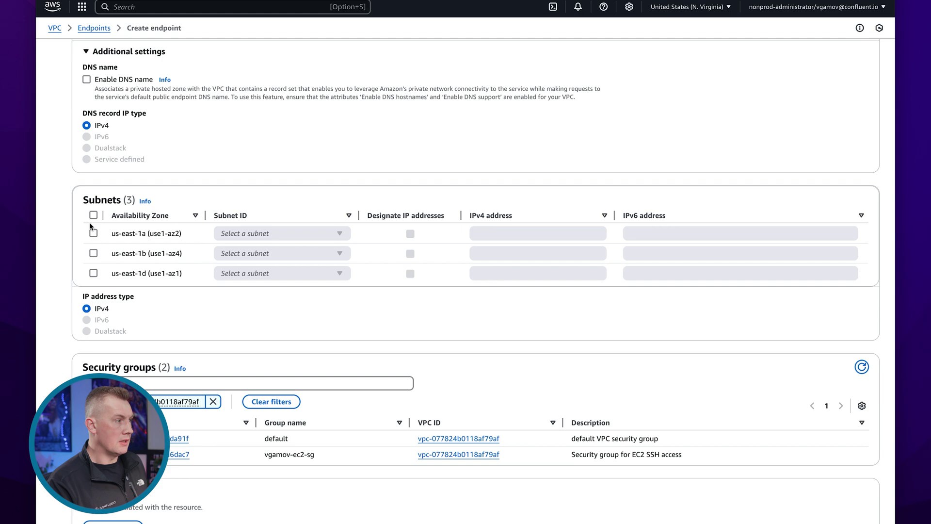
{"action": "left_click", "coordinate": [93, 233]}
{"action": "left_click", "coordinate": [93, 253]}
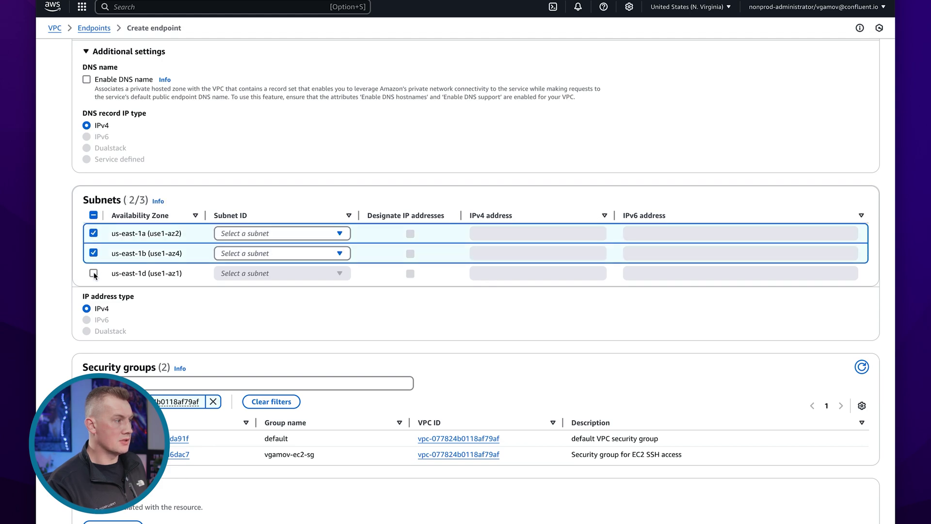
{"action": "left_click", "coordinate": [94, 273]}
Use each zone's private subnet and name the endpoint my-cflt-dedicated-endpoint.
{"action": "left_click", "coordinate": [338, 234]}
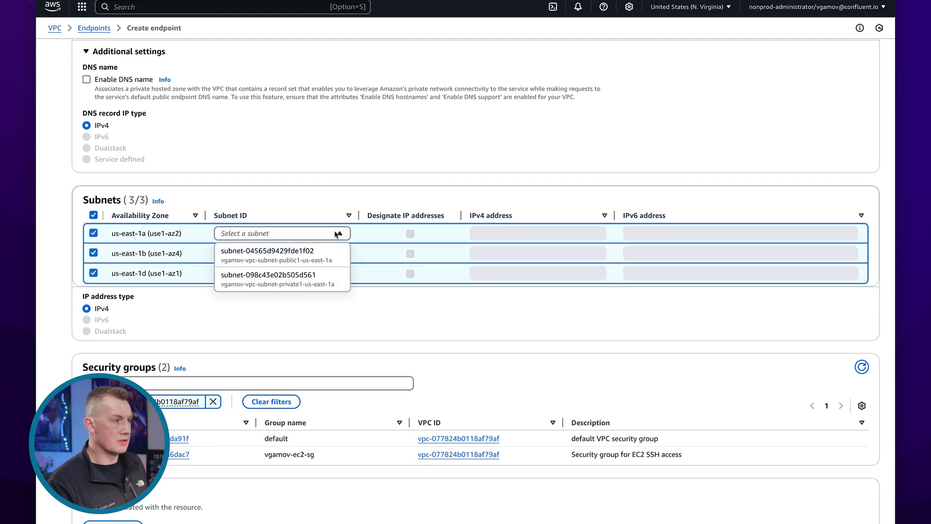
{"action": "left_click", "coordinate": [292, 277]}
{"action": "left_click", "coordinate": [299, 253]}
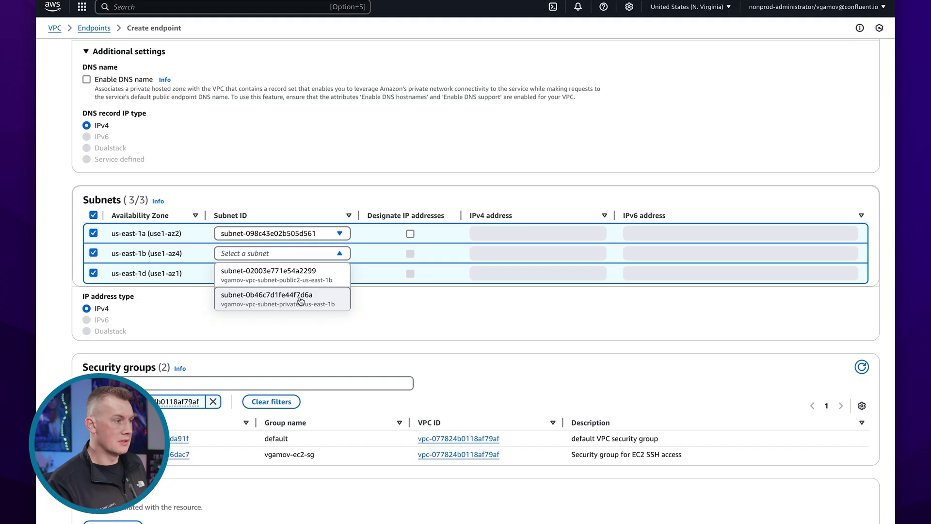
{"action": "left_click", "coordinate": [325, 300]}
{"action": "left_click", "coordinate": [294, 274]}
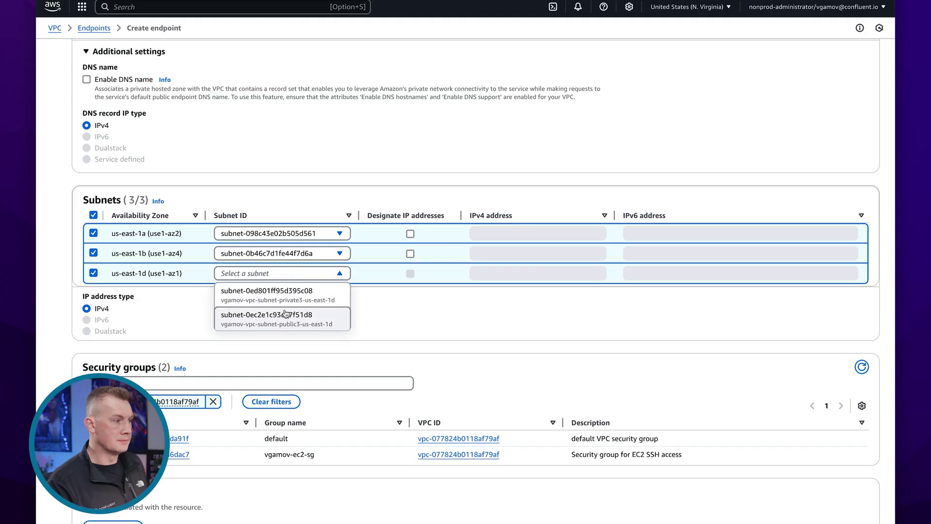
{"action": "left_click", "coordinate": [291, 294]}
{"action": "scroll", "coordinate": [292, 306], "scroll_direction": "down", "scroll_amount": 1}
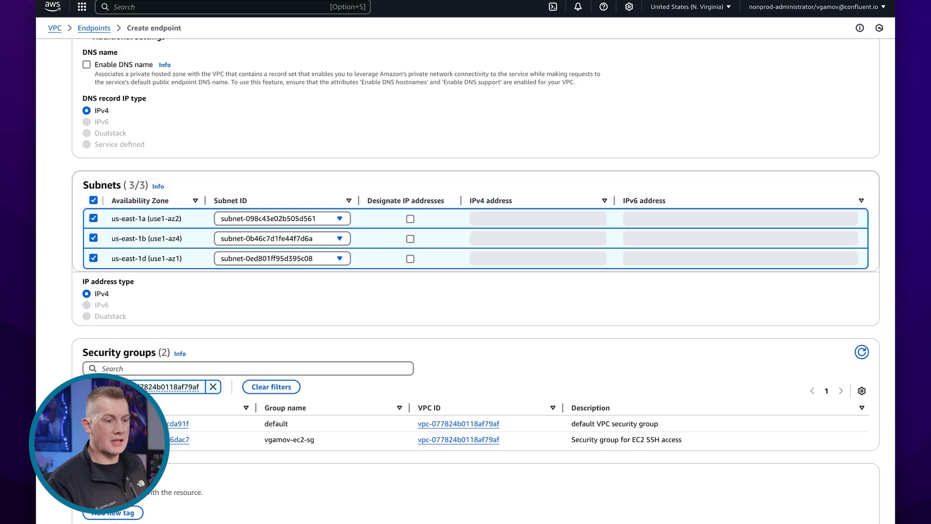
{"action": "scroll", "coordinate": [502, 257], "scroll_direction": "up", "scroll_amount": 10}
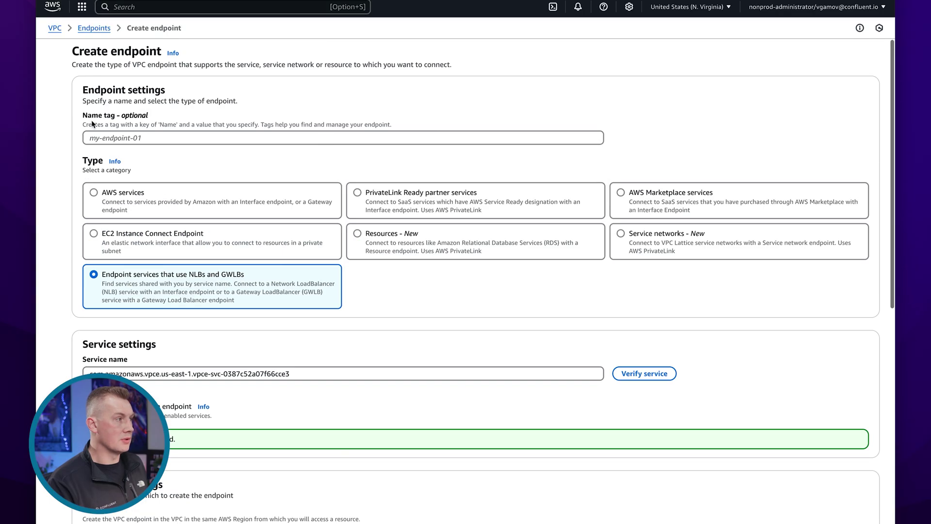
{"action": "left_click", "coordinate": [115, 138]}
{"action": "type", "text": "my-cflt-dedicatedendpoint"}
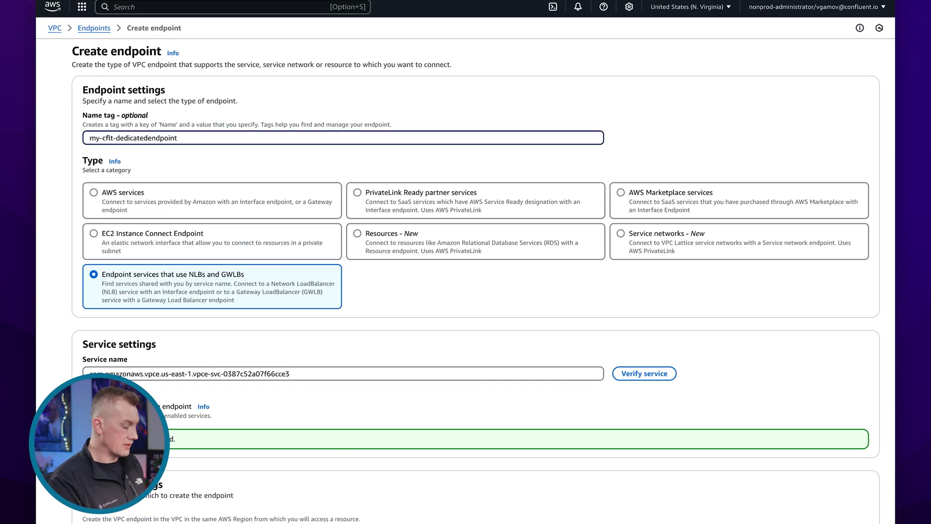
{"action": "type", "text": "-endpoint"}
{"action": "left_click", "coordinate": [373, 251]}
{"action": "scroll", "coordinate": [372, 269], "scroll_direction": "down", "scroll_amount": 15}
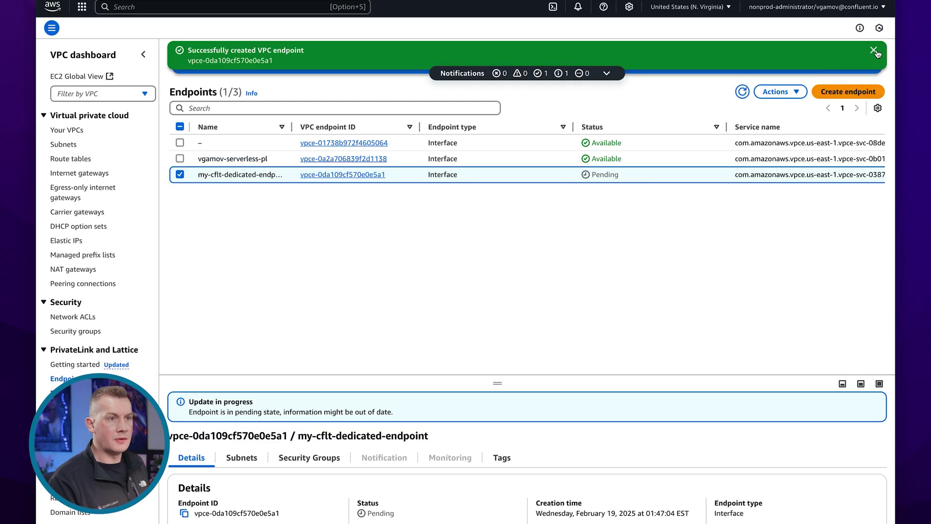
Dismiss the success banner and view endpoint vpce-0da109cf570e0e5a1's details.
{"action": "left_click", "coordinate": [874, 51]}
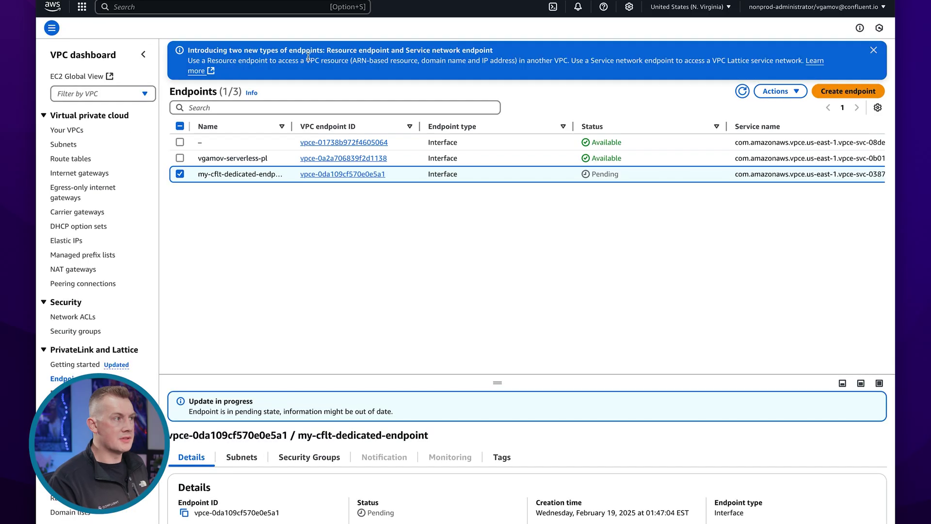
{"action": "left_click", "coordinate": [319, 174]}
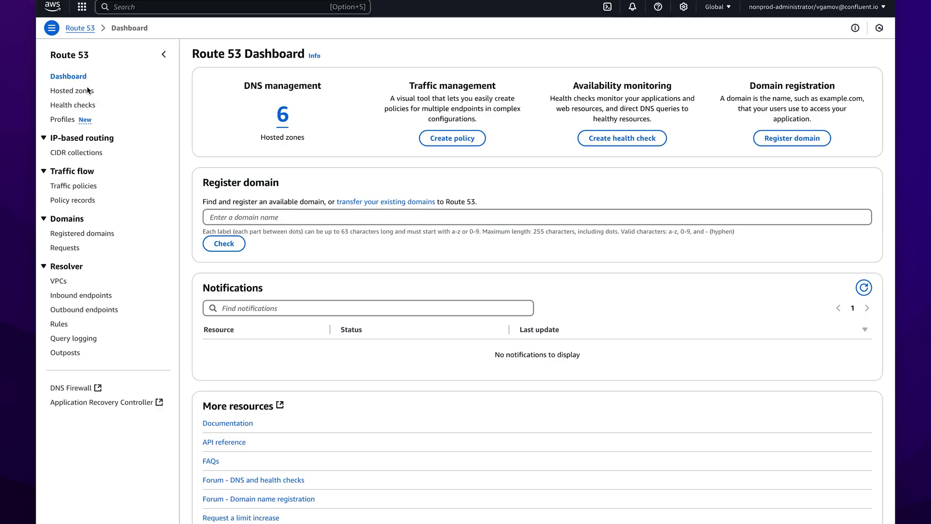
Add private zone dom8w1jxl8w.us-east-1.aws.confluent.cloud linked to vpc-077824b0118af79af in us-east-1.
{"action": "left_click", "coordinate": [72, 90]}
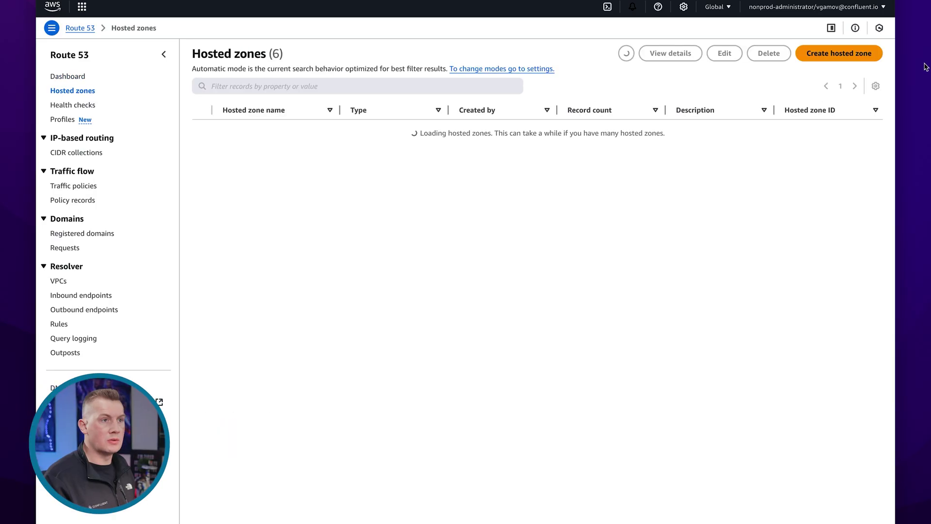
{"action": "left_click", "coordinate": [824, 56]}
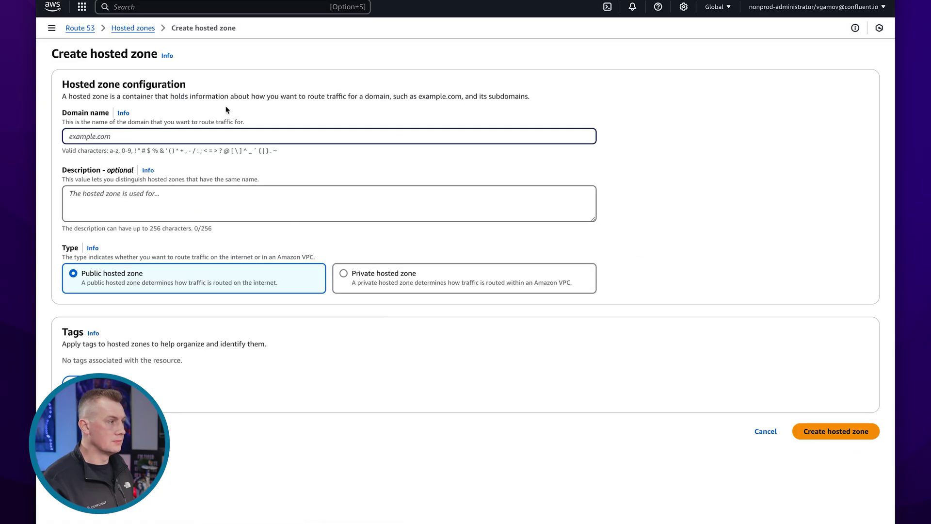
{"action": "type", "text": "dom8w1jxl8w.us-east-1.aws.confluent.cloud"}
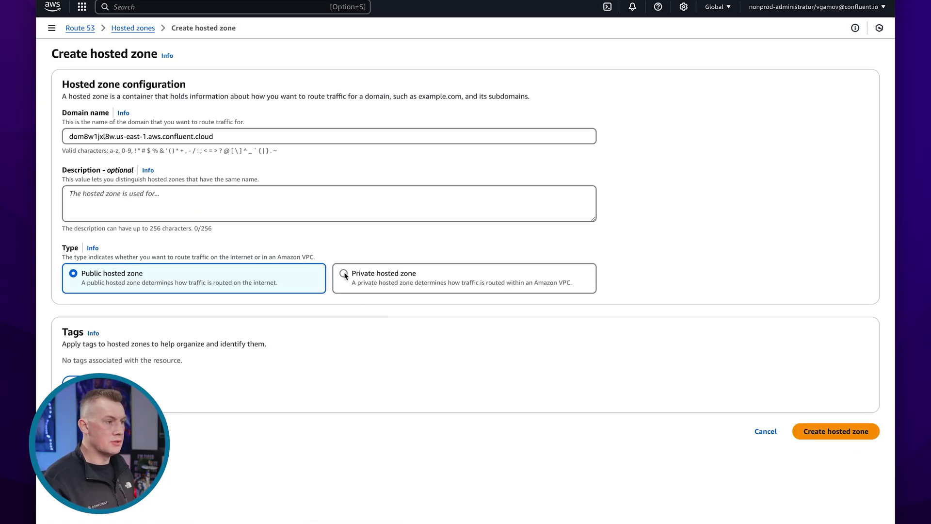
{"action": "left_click", "coordinate": [342, 274]}
{"action": "left_click", "coordinate": [243, 415]}
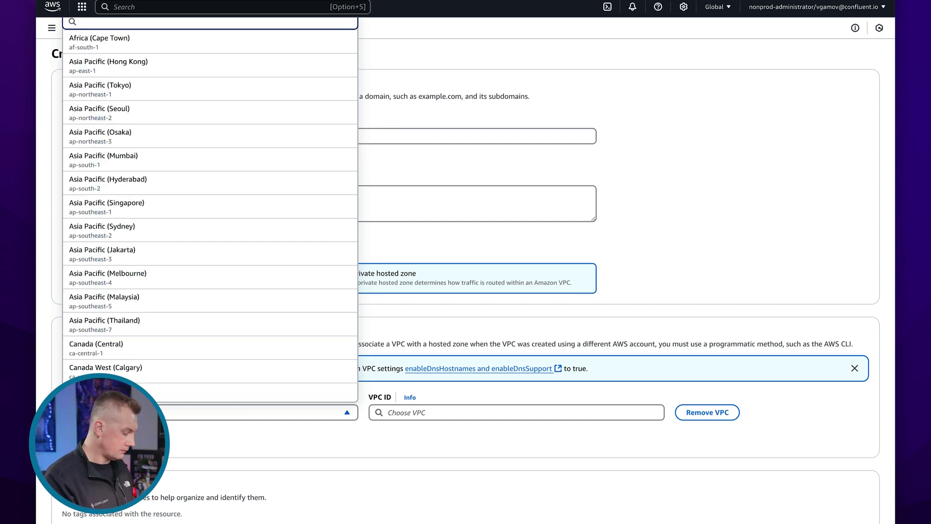
{"action": "type", "text": "us-ea"}
{"action": "left_click", "coordinate": [243, 362]}
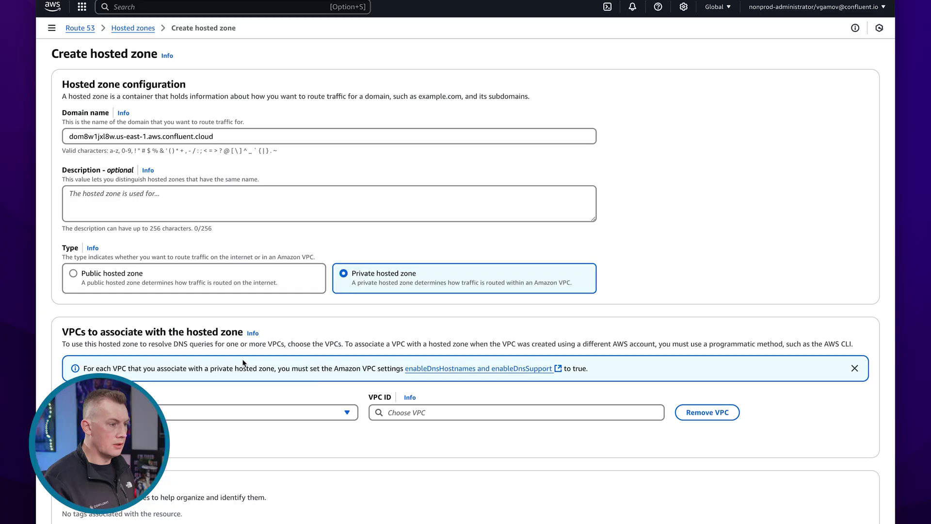
{"action": "left_click", "coordinate": [476, 412]}
{"action": "left_click", "coordinate": [448, 431]}
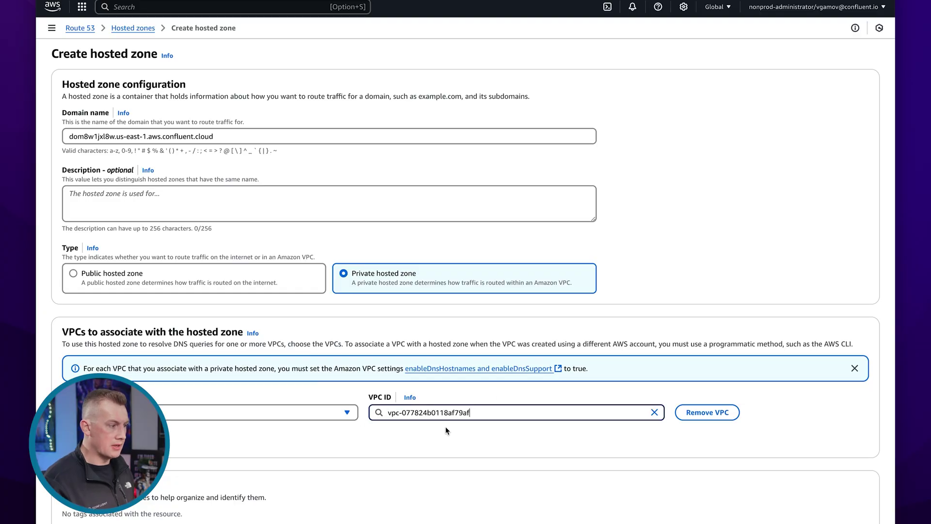
{"action": "scroll", "coordinate": [309, 456], "scroll_direction": "down", "scroll_amount": 1}
{"action": "scroll", "coordinate": [309, 456], "scroll_direction": "down", "scroll_amount": 2}
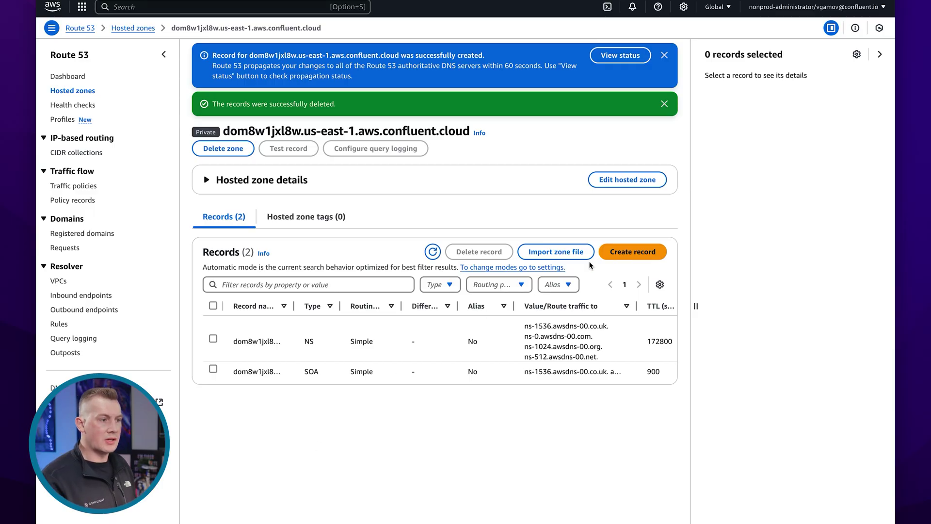
Start a wildcard (*) record with a 60-second TTL.
{"action": "left_click", "coordinate": [632, 252]}
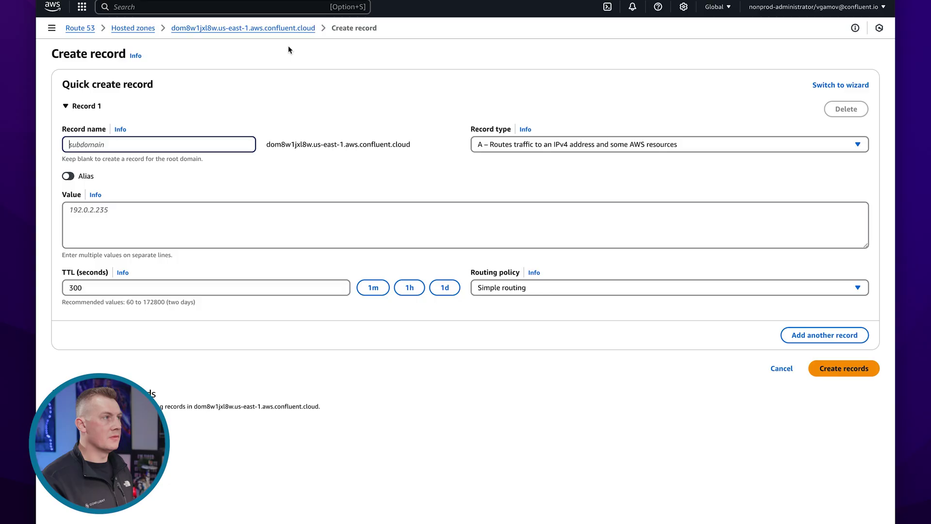
{"action": "key", "text": "ctrl+Tab"}
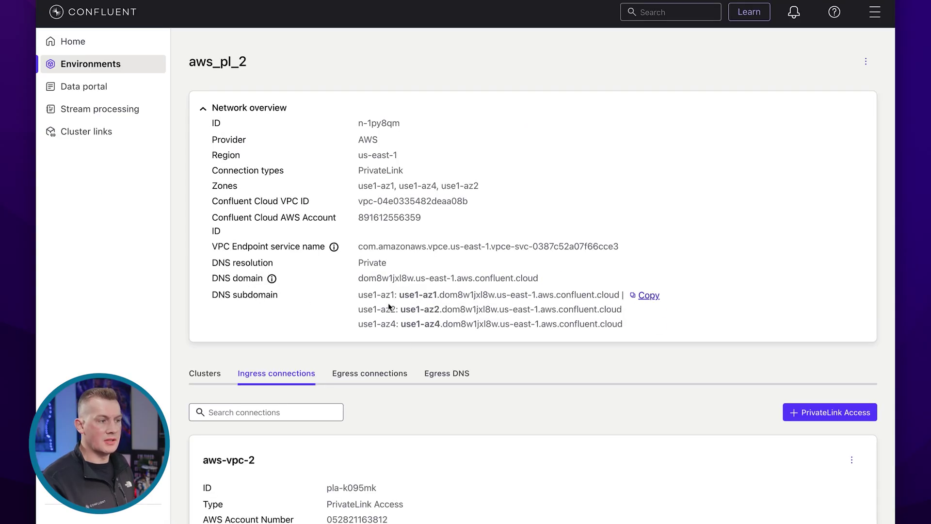
{"action": "key", "text": "ctrl+Tab"}
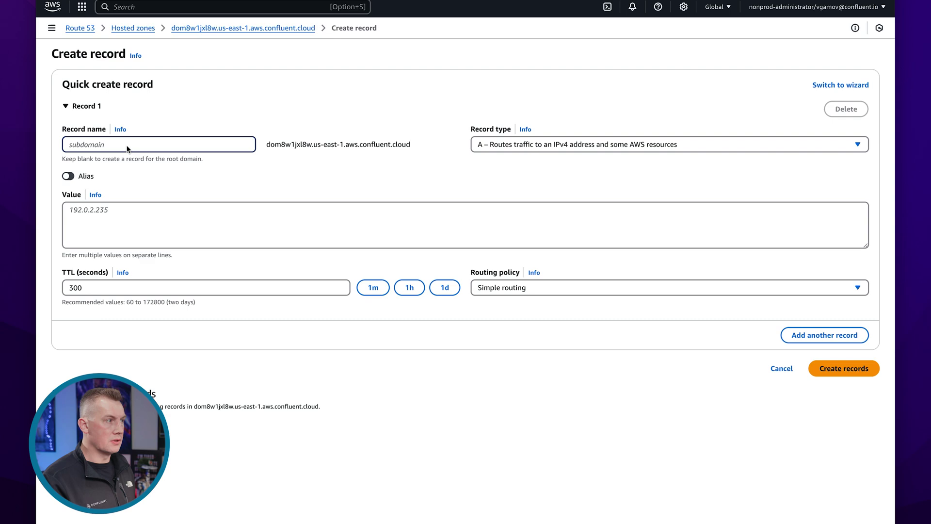
{"action": "type", "text": "*"}
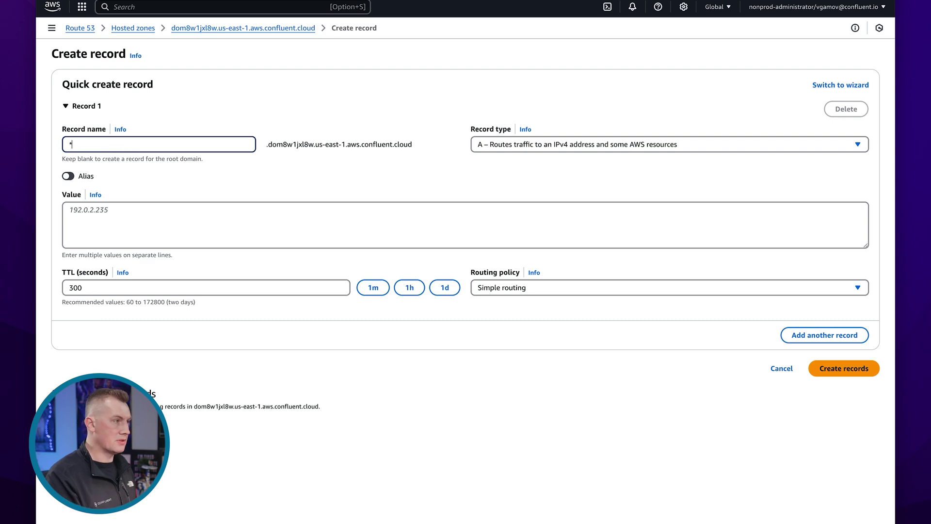
{"action": "left_click", "coordinate": [218, 224]}
{"action": "left_click", "coordinate": [373, 288]}
Make it a CNAME to the endpoint's DNS name and add a second record.
{"action": "key", "text": "ctrl+Tab"}
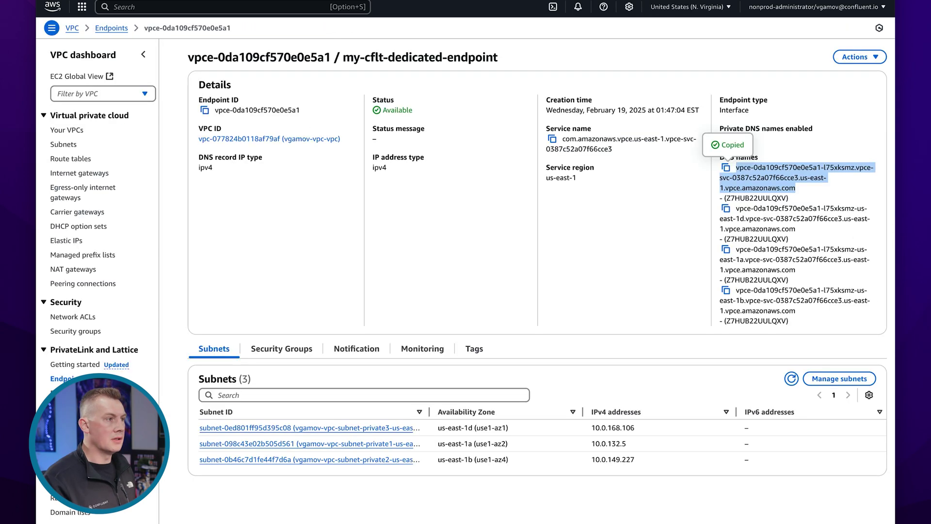
{"action": "left_click", "coordinate": [750, 178]}
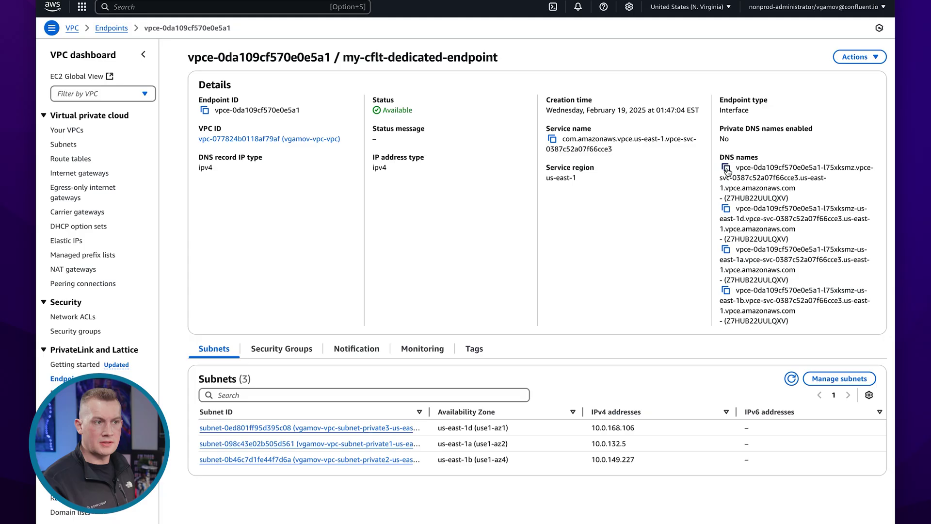
{"action": "left_click", "coordinate": [726, 168]}
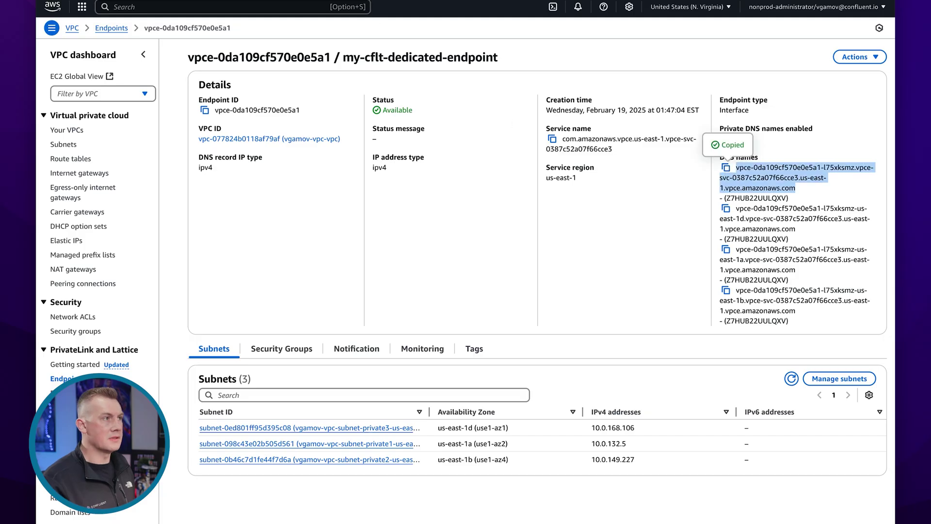
{"action": "key", "text": "ctrl+Tab"}
{"action": "left_click", "coordinate": [282, 205]}
{"action": "key", "text": "ctrl+v"}
{"action": "left_click", "coordinate": [509, 144]}
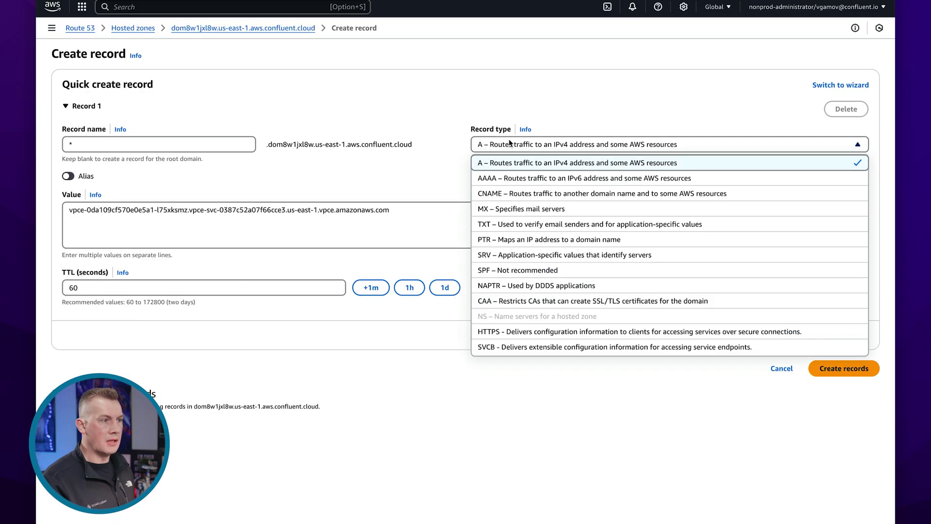
{"action": "left_click", "coordinate": [502, 195]}
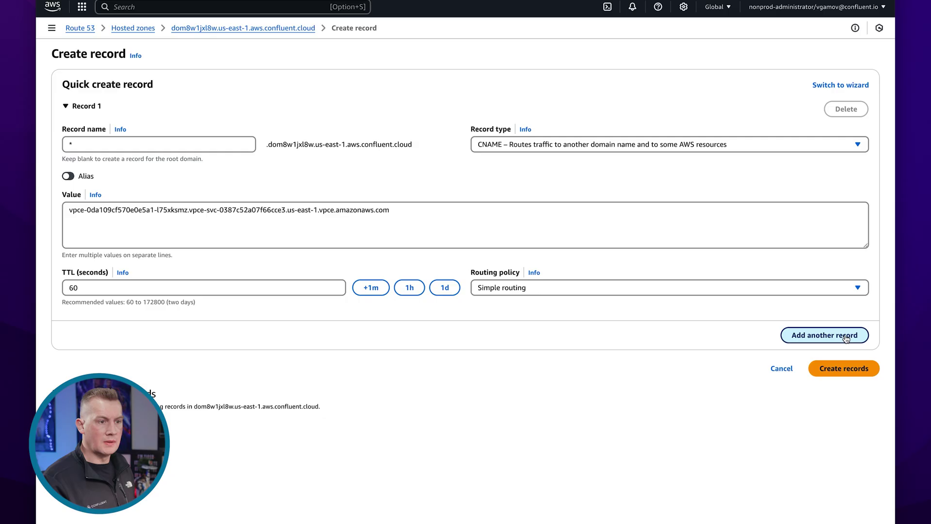
{"action": "left_click", "coordinate": [830, 335]}
{"action": "scroll", "coordinate": [309, 281], "scroll_direction": "down", "scroll_amount": 2}
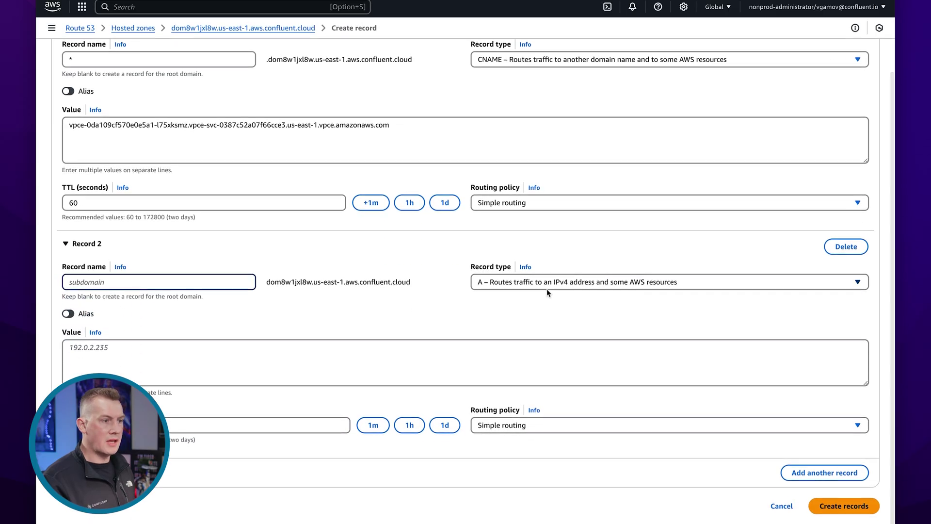
Make record 2 a CNAME named for the use1-az1 subdomain.
{"action": "left_click", "coordinate": [575, 282]}
{"action": "left_click", "coordinate": [509, 331]}
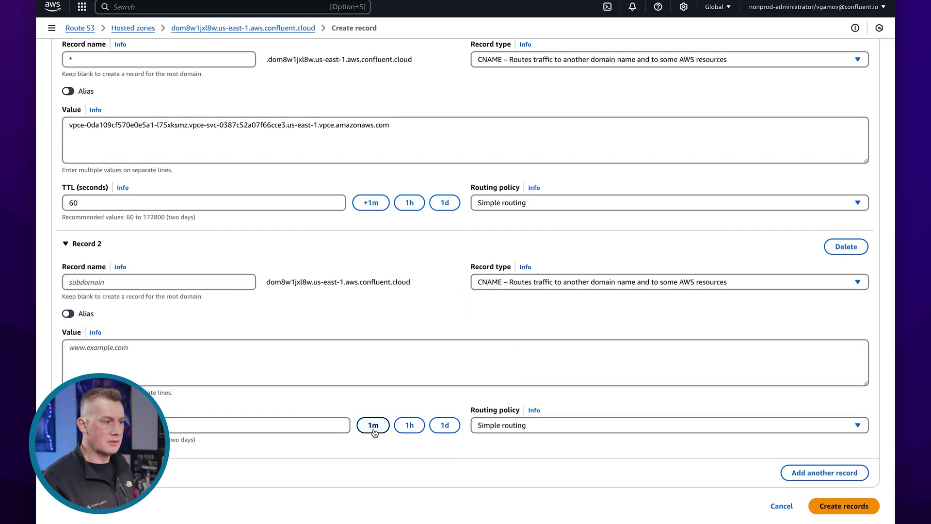
{"action": "left_click", "coordinate": [100, 282]}
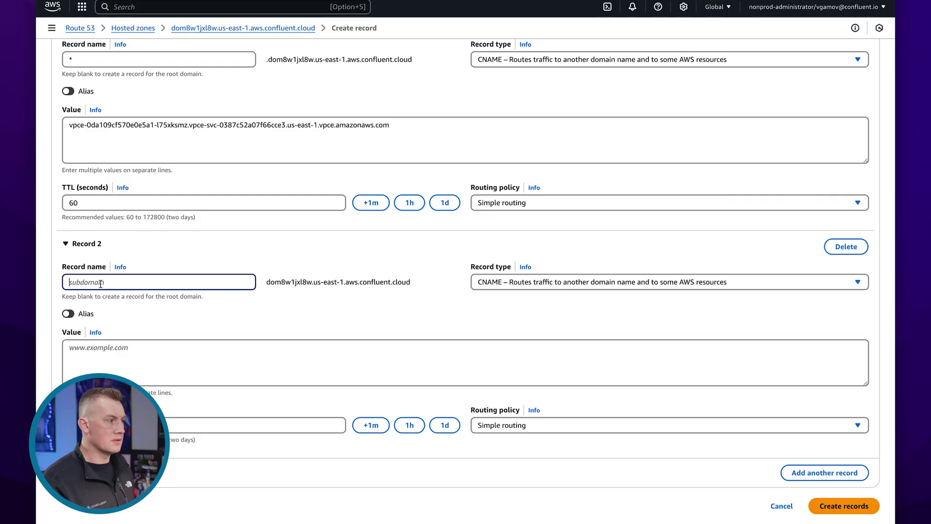
{"action": "type", "text": "*."}
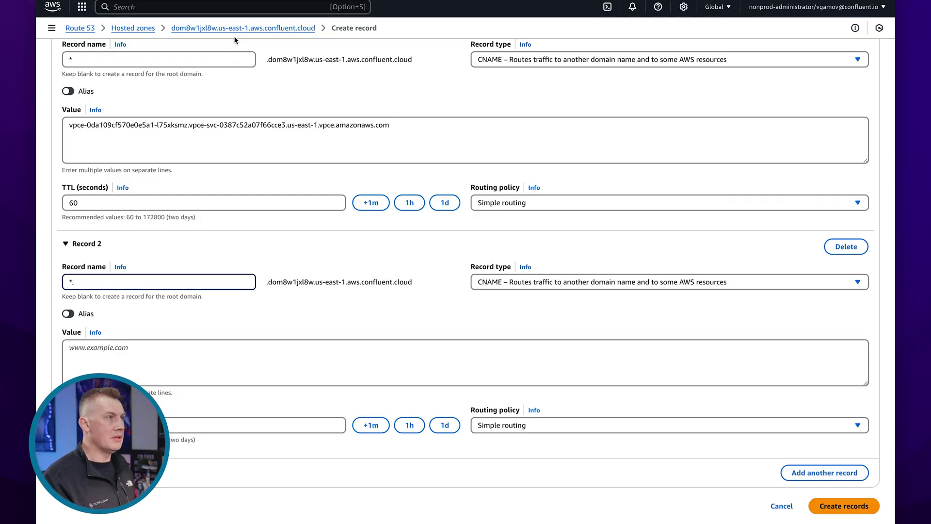
{"action": "key", "text": "ctrl+Tab"}
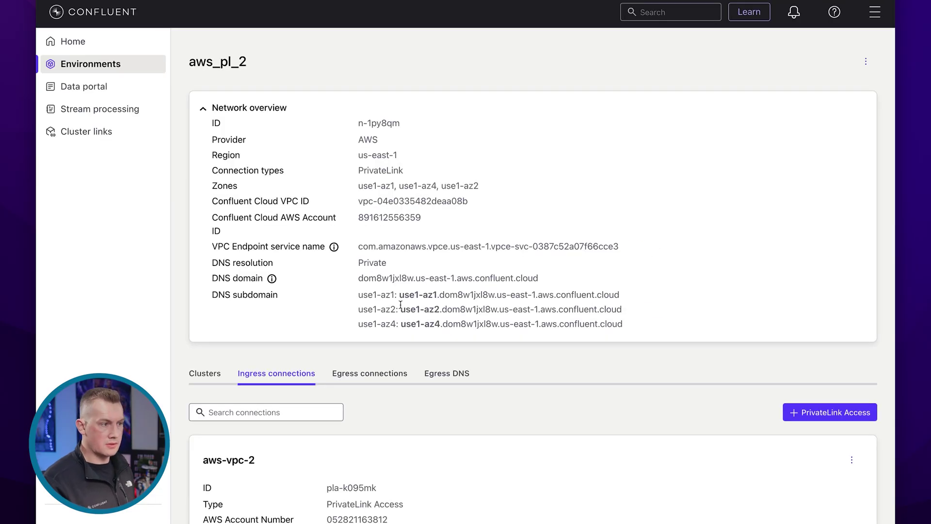
{"action": "left_click_drag", "start_coordinate": [400, 294], "coordinate": [435, 294]}
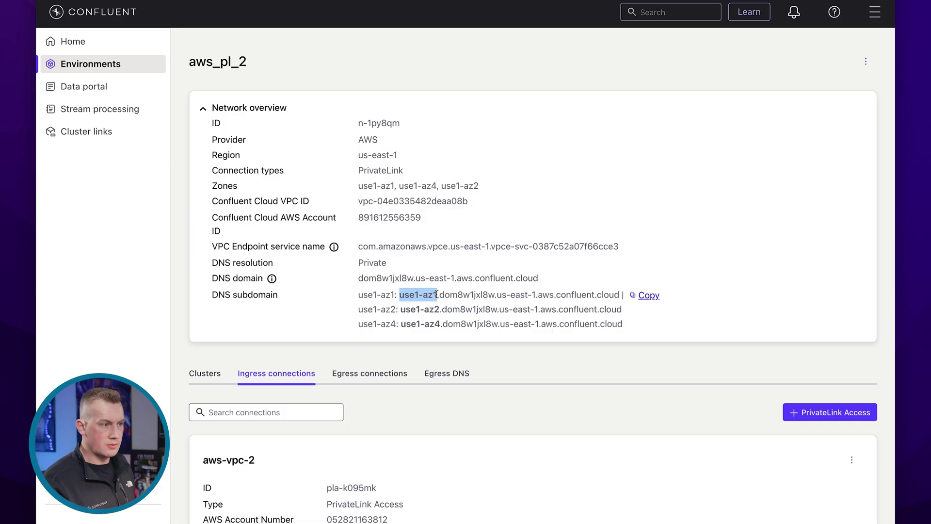
{"action": "right_click", "coordinate": [430, 295]}
{"action": "left_click", "coordinate": [440, 316]}
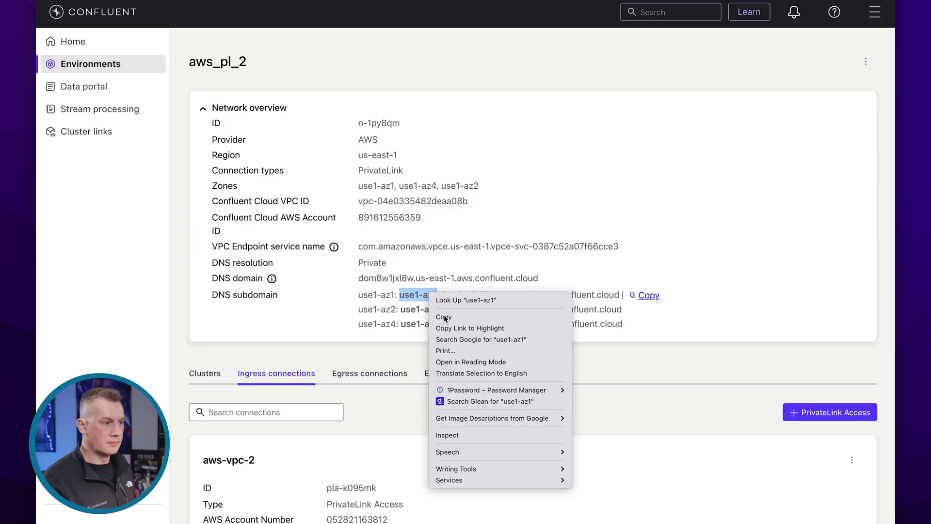
{"action": "key", "text": "ctrl+Tab"}
{"action": "key", "text": "ctrl+v"}
Set record 2's value to the us-east-1d zonal endpoint DNS name.
{"action": "left_click", "coordinate": [133, 366]}
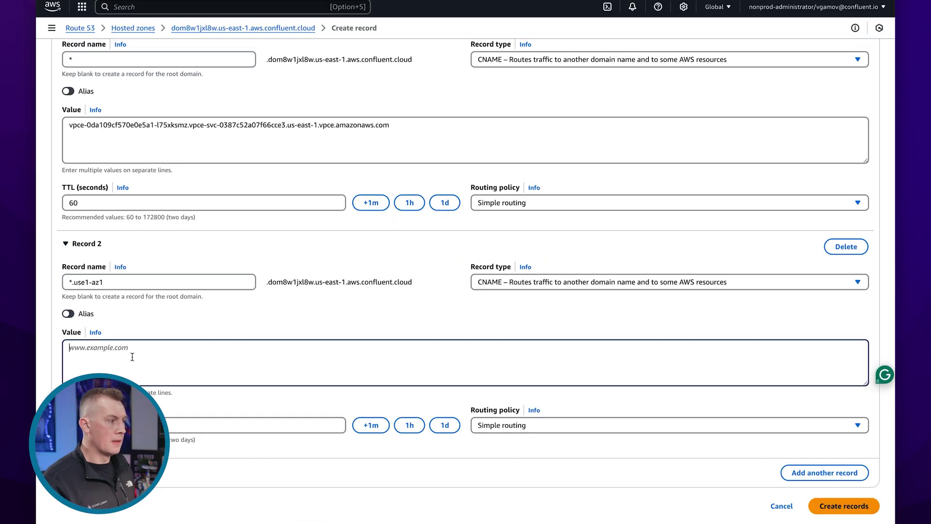
{"action": "key", "text": "ctrl+Tab"}
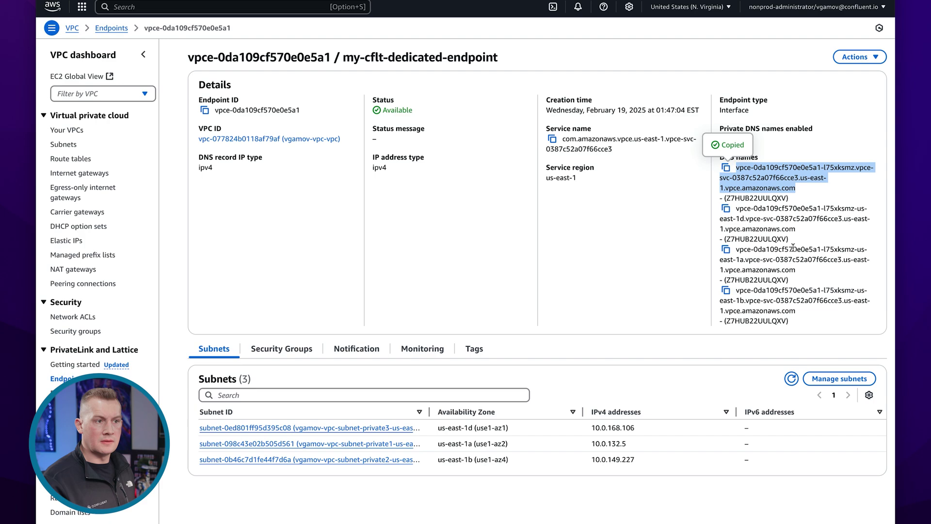
{"action": "left_click", "coordinate": [778, 229]}
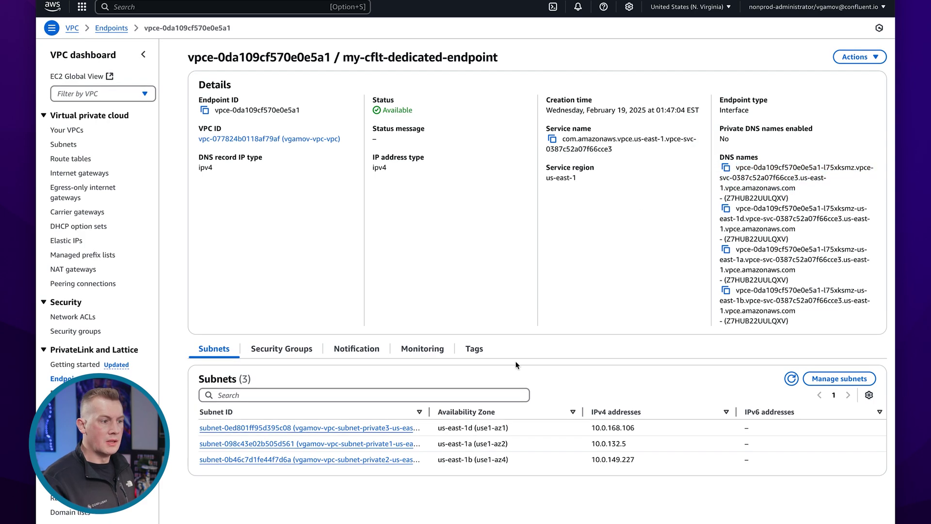
{"action": "left_click_drag", "start_coordinate": [476, 428], "coordinate": [492, 428]}
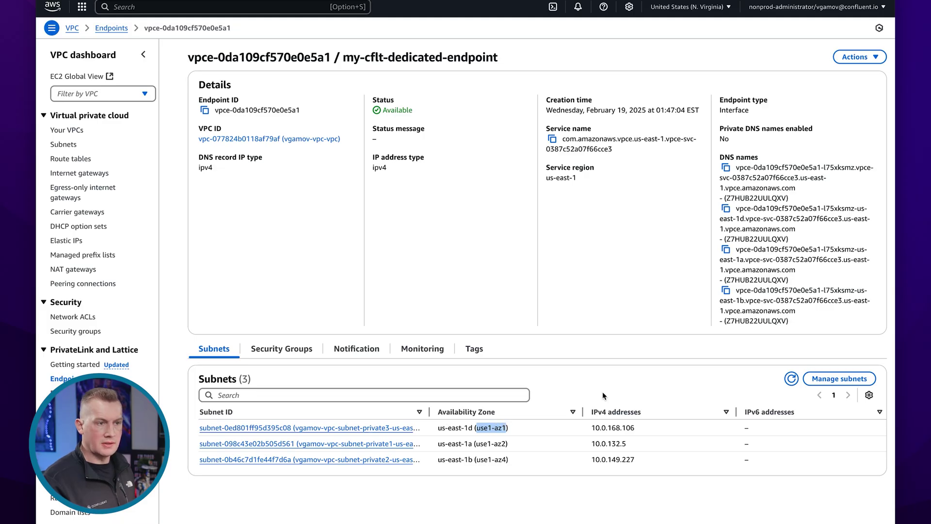
{"action": "left_click", "coordinate": [770, 211]}
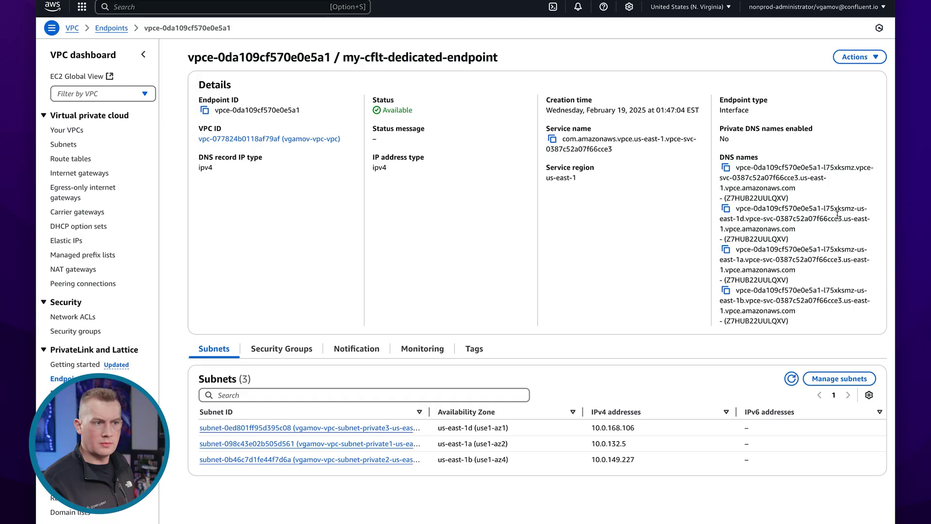
{"action": "left_click", "coordinate": [726, 209]}
{"action": "key", "text": "ctrl+Tab"}
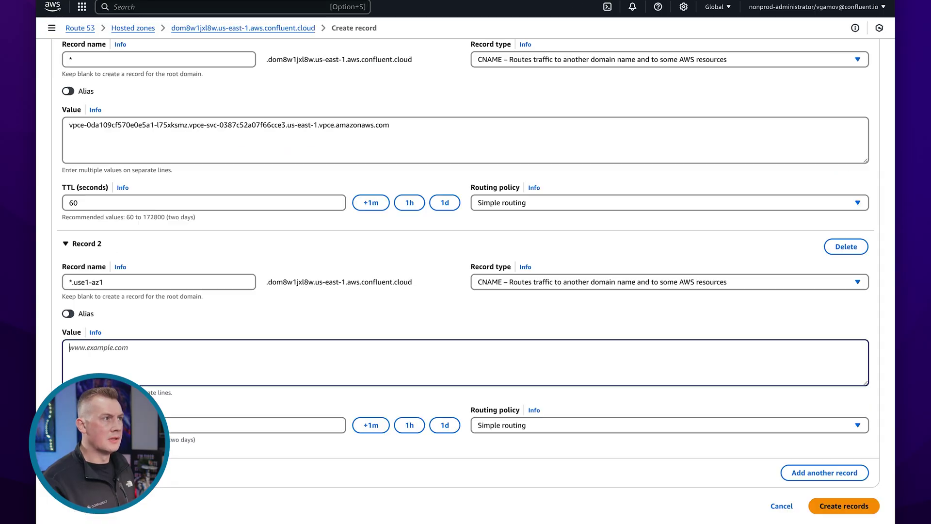
{"action": "key", "text": "ctrl+v"}
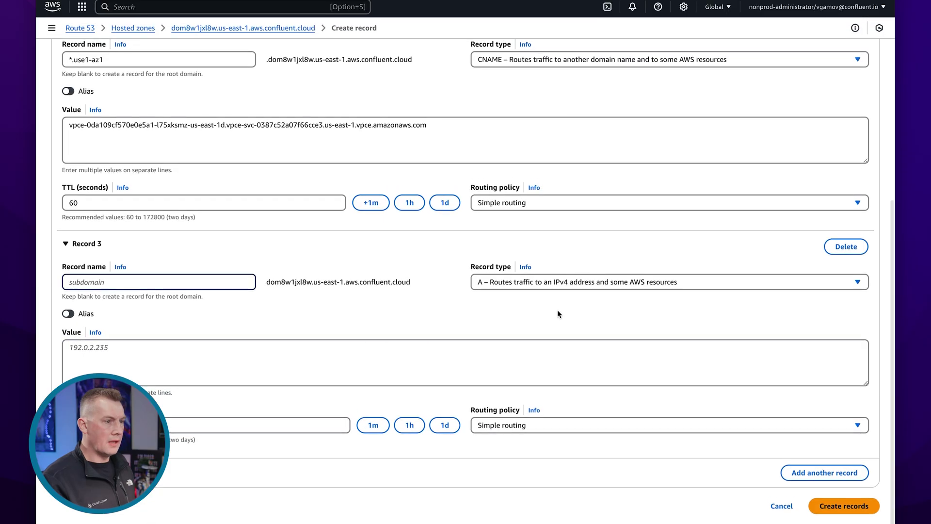
Make record 3 a CNAME named for the use1-az2 subdomain.
{"action": "left_click", "coordinate": [670, 282]}
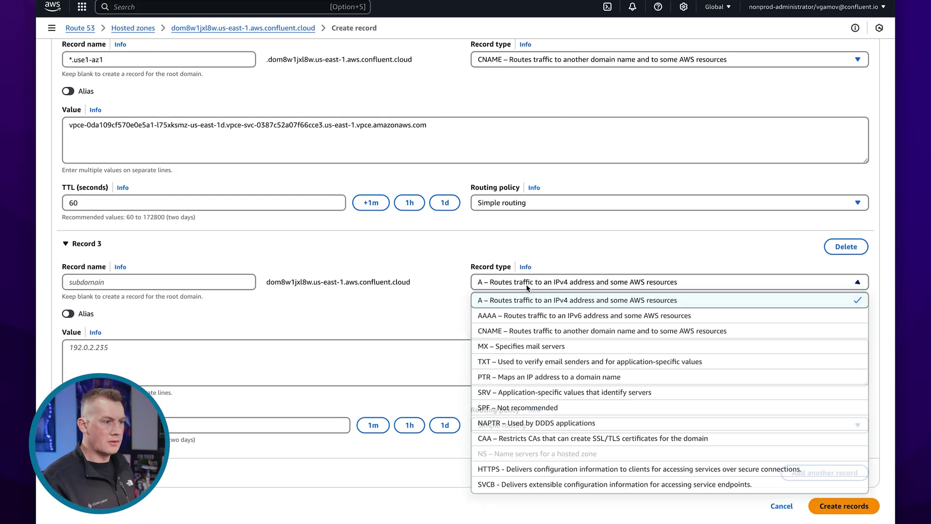
{"action": "left_click", "coordinate": [502, 331]}
{"action": "left_click", "coordinate": [159, 281]}
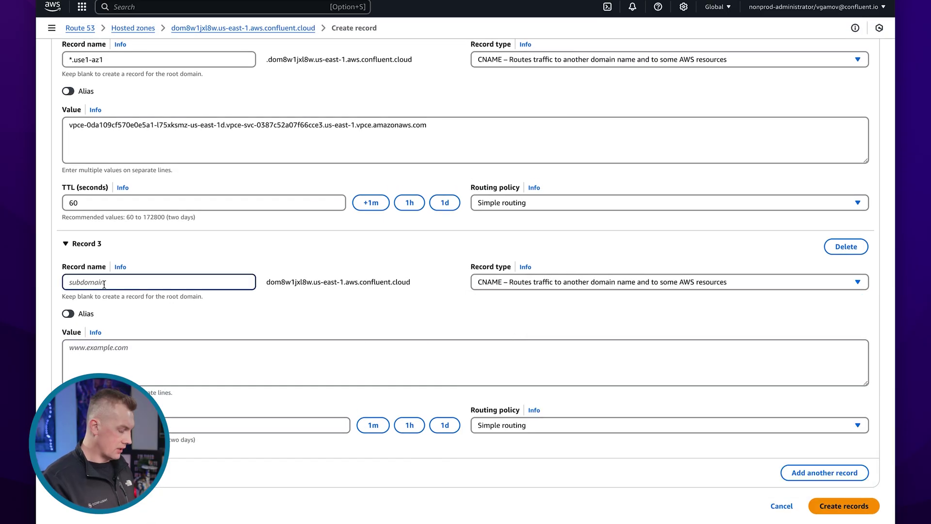
{"action": "type", "text": "*."}
{"action": "key", "text": "alt+Tab"}
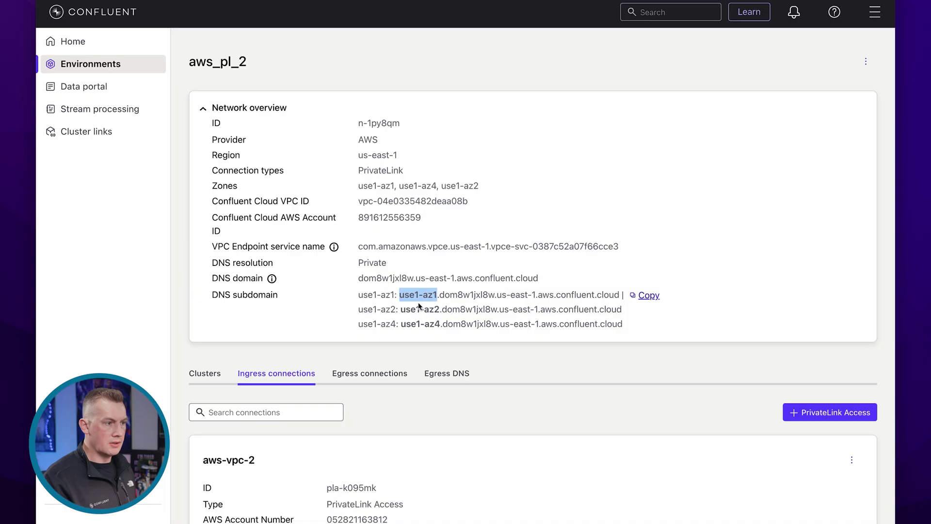
{"action": "double_click", "coordinate": [418, 294]}
{"action": "double_click", "coordinate": [418, 310]}
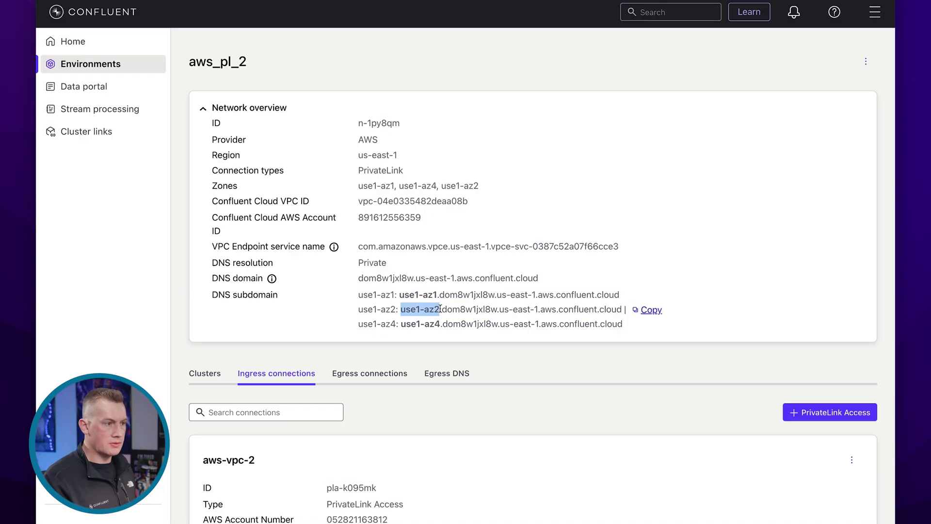
{"action": "key", "text": "ctrl+c"}
{"action": "key", "text": "alt+Tab"}
{"action": "key", "text": "ctrl+v"}
{"action": "key", "text": "Tab"}
Set record 3's value to the us-east-1a zonal endpoint DNS name.
{"action": "key", "text": "ctrl+Tab"}
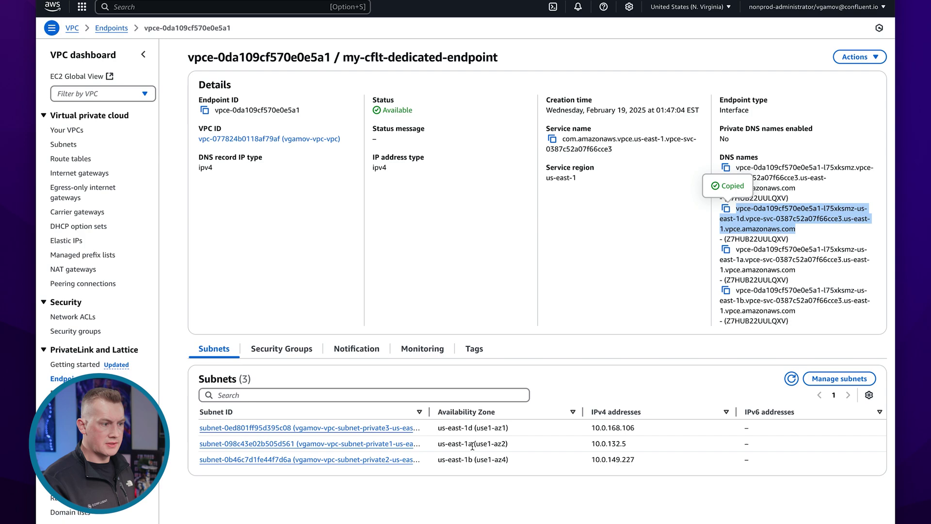
{"action": "left_click", "coordinate": [761, 264]}
{"action": "left_click", "coordinate": [726, 250]}
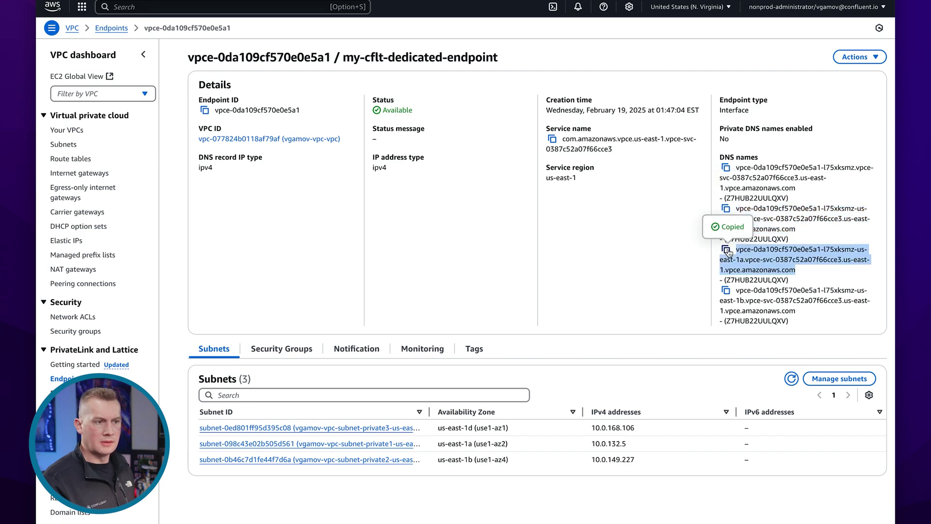
{"action": "key", "text": "ctrl+Tab"}
{"action": "key", "text": "ctrl+v"}
{"action": "scroll", "coordinate": [661, 383], "scroll_direction": "down", "scroll_amount": 1}
{"action": "scroll", "coordinate": [662, 384], "scroll_direction": "up", "scroll_amount": 1}
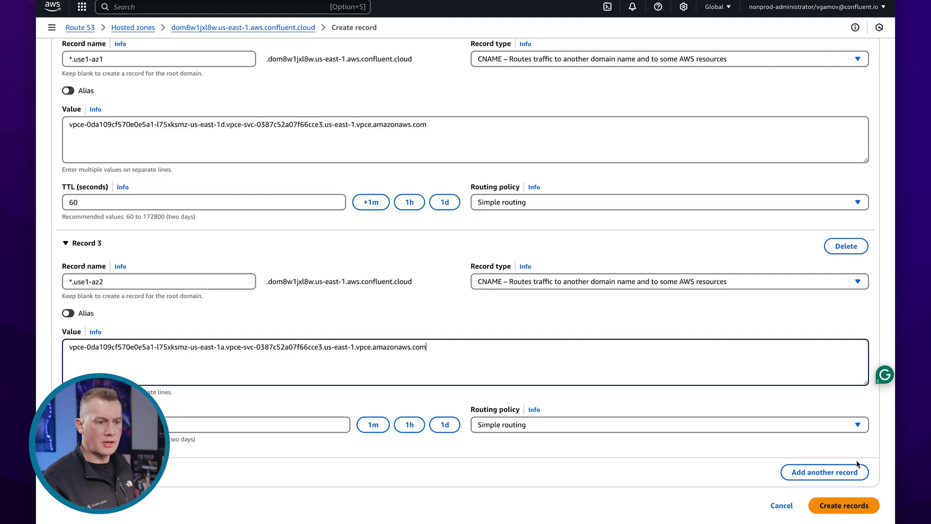
Add record 4 as a use1-az4 CNAME, copying the us-east-1b zonal DNS name.
{"action": "left_click", "coordinate": [830, 472]}
{"action": "key", "text": "ctrl+Tab"}
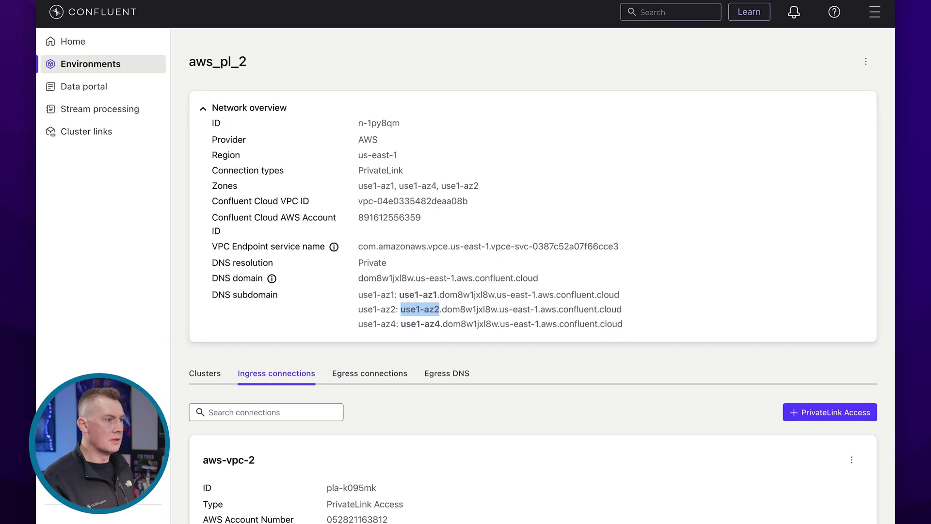
{"action": "left_click_drag", "start_coordinate": [401, 324], "coordinate": [434, 325]}
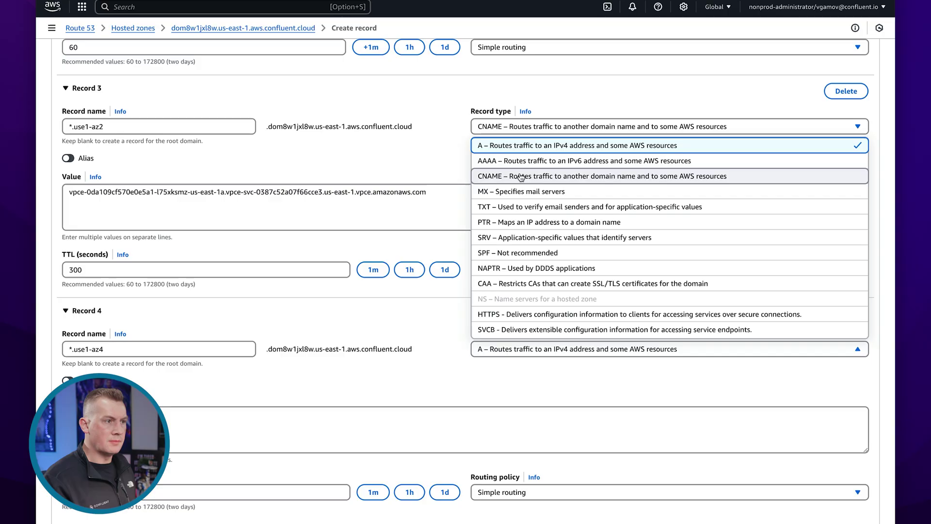
{"action": "left_click", "coordinate": [521, 176]}
{"action": "left_click", "coordinate": [510, 430]}
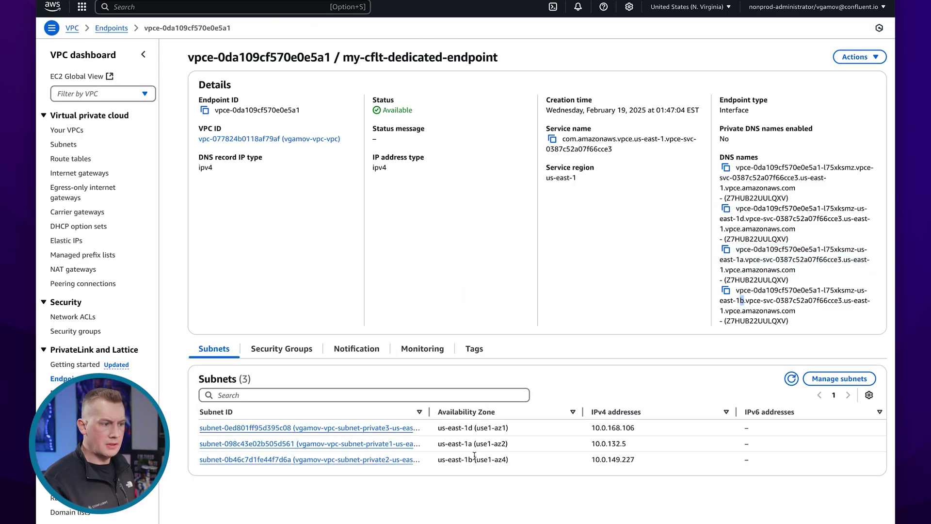
{"action": "left_click", "coordinate": [726, 290]}
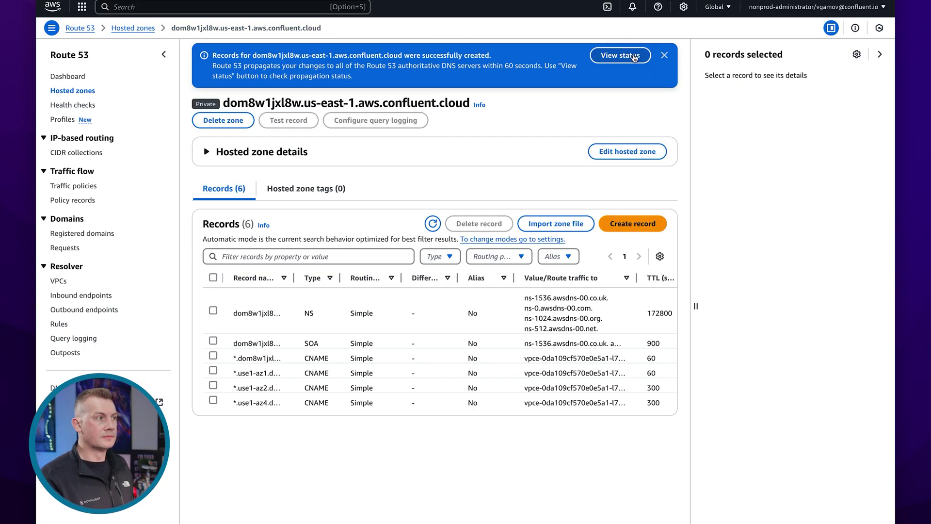
Check the new records' propagation status, then go back to the records list.
{"action": "left_click", "coordinate": [621, 55]}
{"action": "key", "text": "alt+Left"}
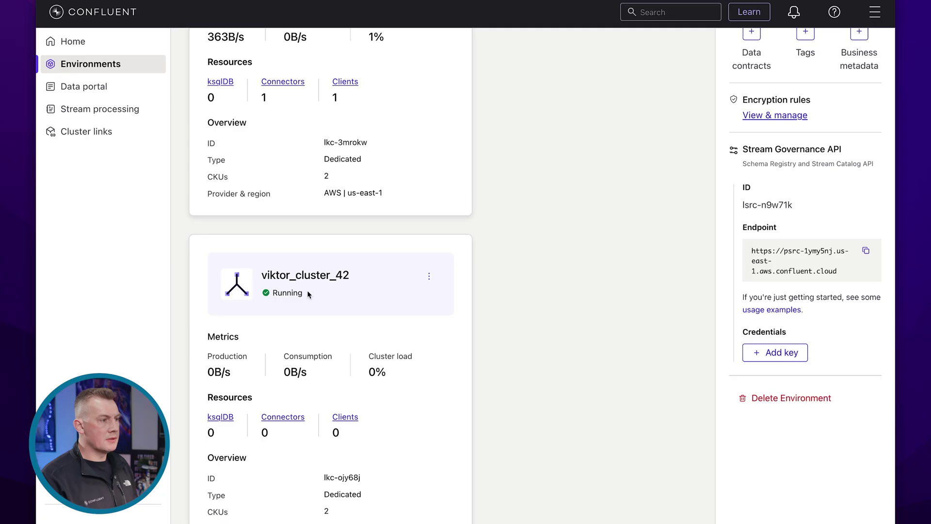
Inspect the aws_pl_2 private network details of viktor_cluster_42.
{"action": "left_click", "coordinate": [308, 294]}
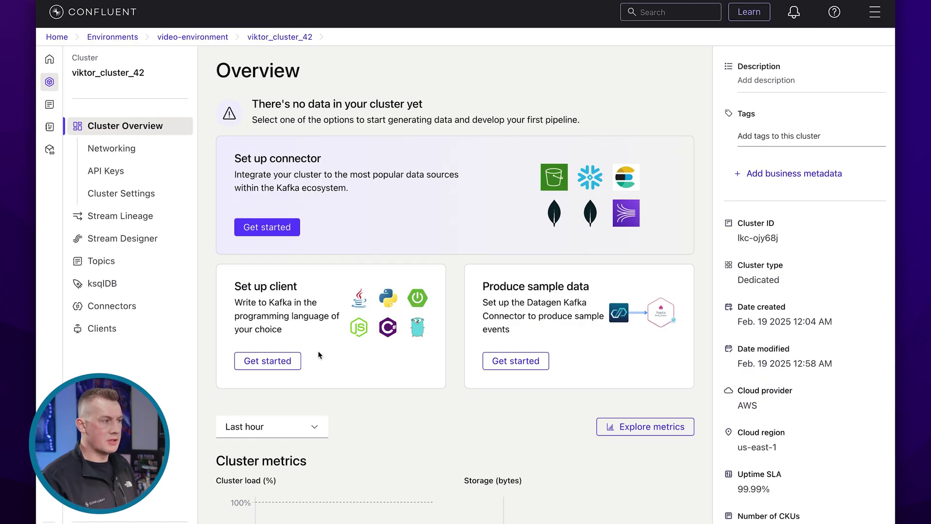
{"action": "left_click", "coordinate": [126, 150]}
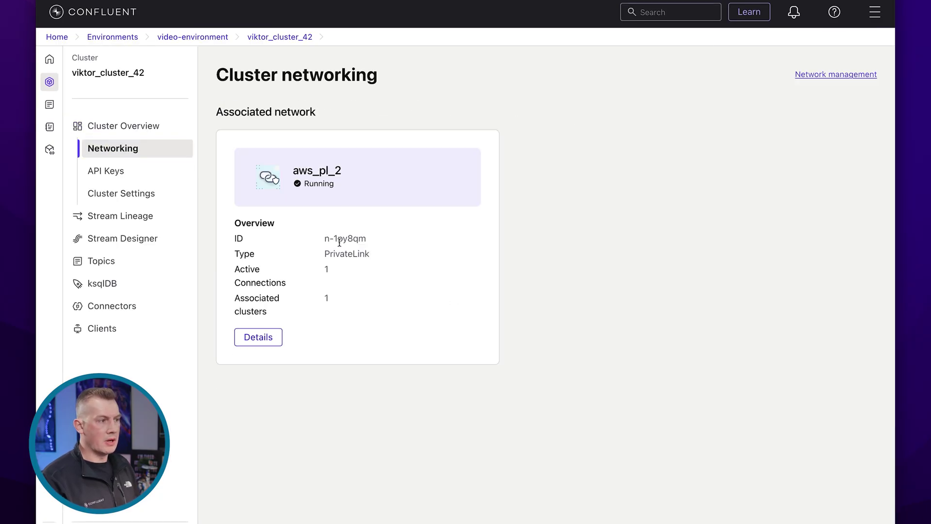
{"action": "left_click", "coordinate": [258, 337]}
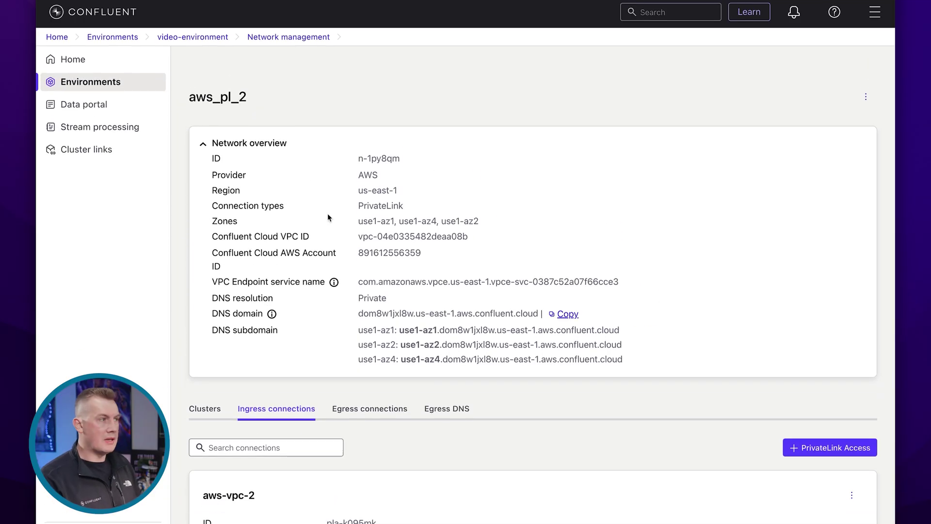
Reopen viktor_cluster_42's Topics page and switch to the EC2 SSH terminal.
{"action": "left_click", "coordinate": [206, 41]}
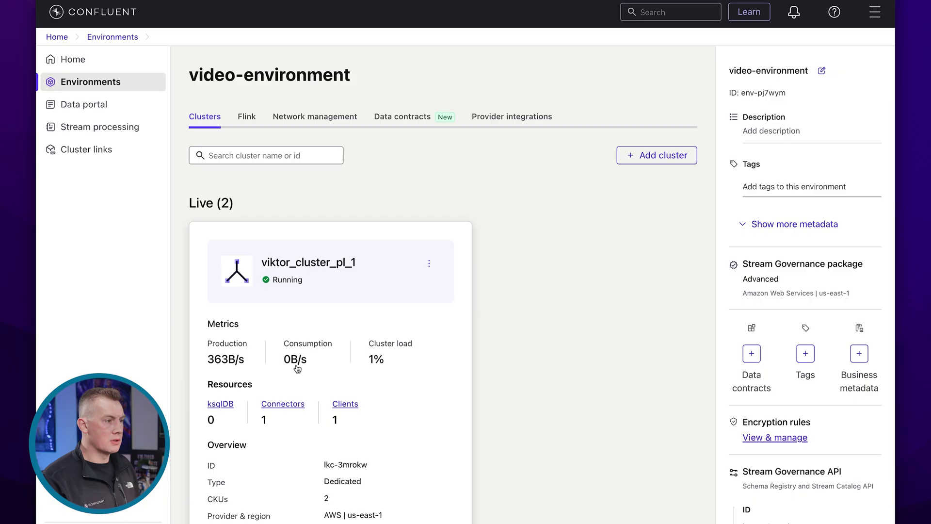
{"action": "scroll", "coordinate": [297, 367], "scroll_direction": "down", "scroll_amount": 5}
{"action": "left_click", "coordinate": [305, 270]}
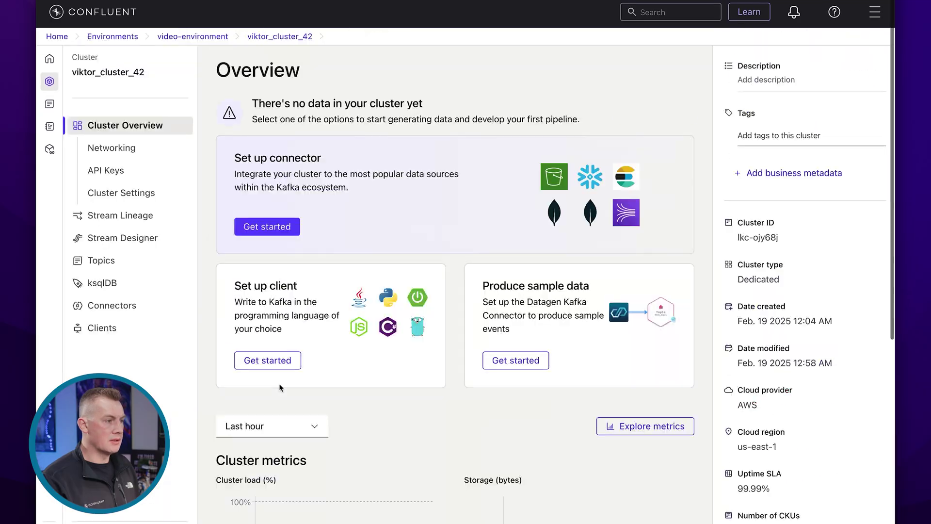
{"action": "left_click", "coordinate": [100, 260]}
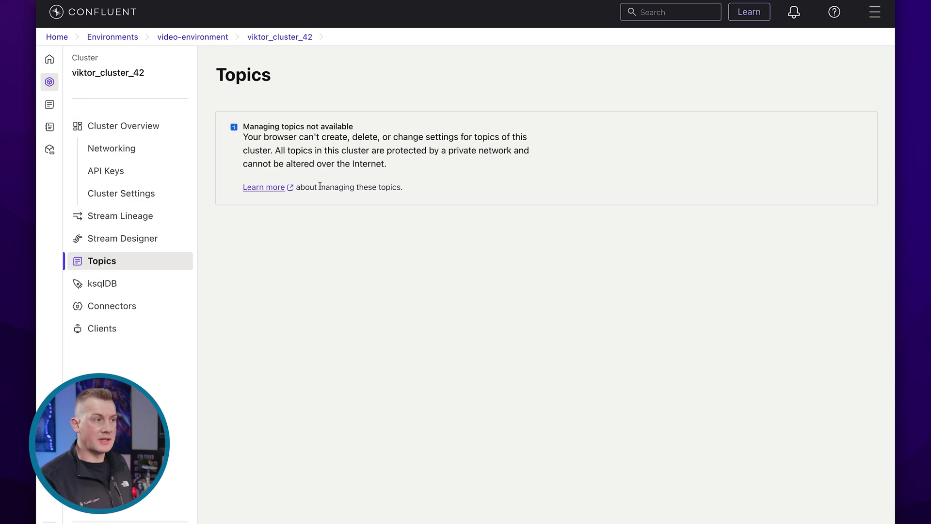
{"action": "key", "text": "super+Tab"}
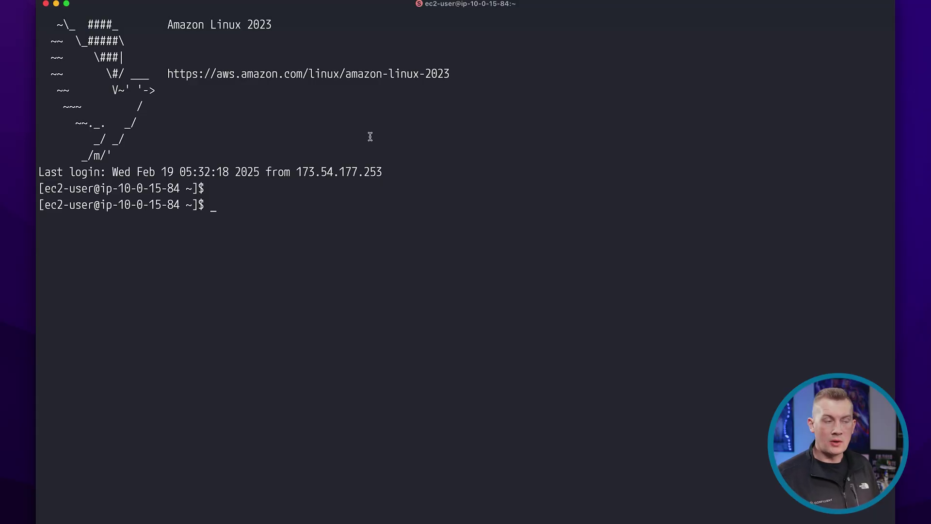
{"action": "type", "text": "which confluent"}
Locate the confluent CLI, list Kafka clusters, and highlight current viktor_cluster_42.
{"action": "key", "text": "Return"}
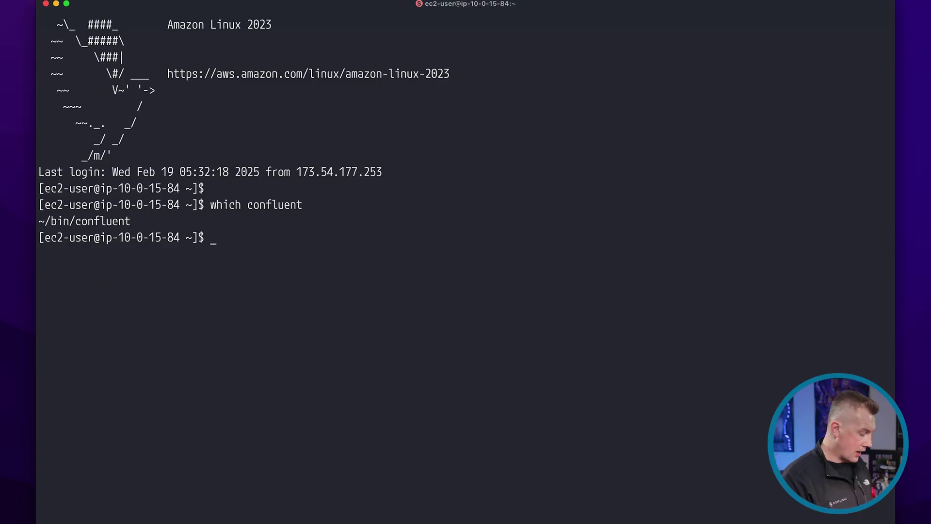
{"action": "type", "text": "confl"}
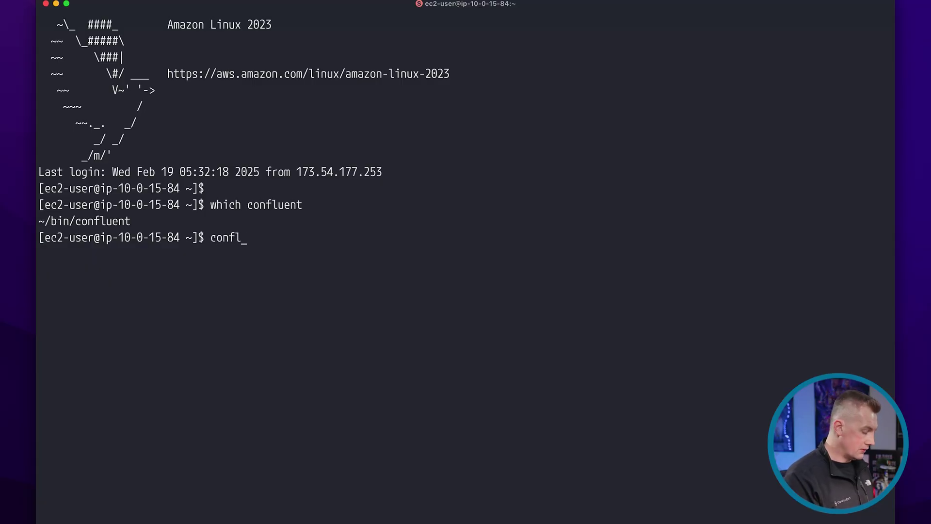
{"action": "type", "text": "uent kafka cluster list"}
{"action": "key", "text": "Return"}
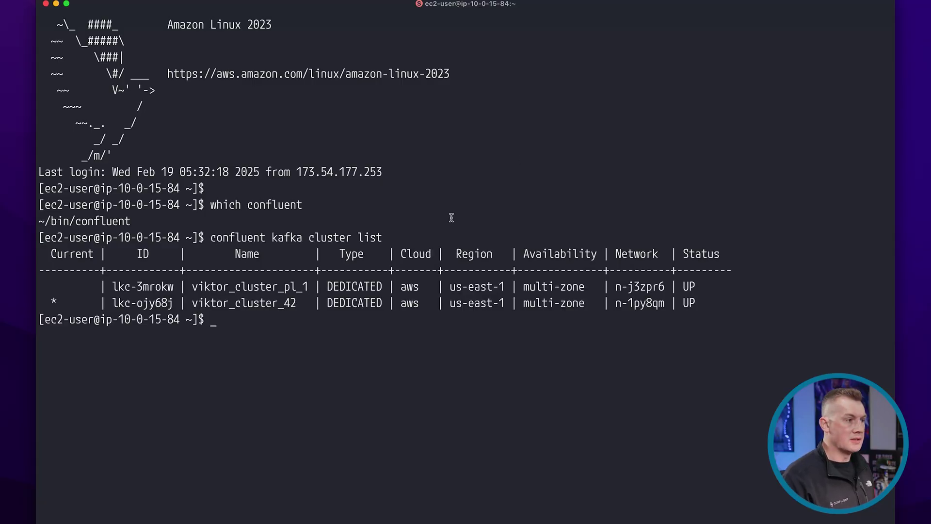
{"action": "left_click_drag", "start_coordinate": [194, 303], "coordinate": [298, 303]}
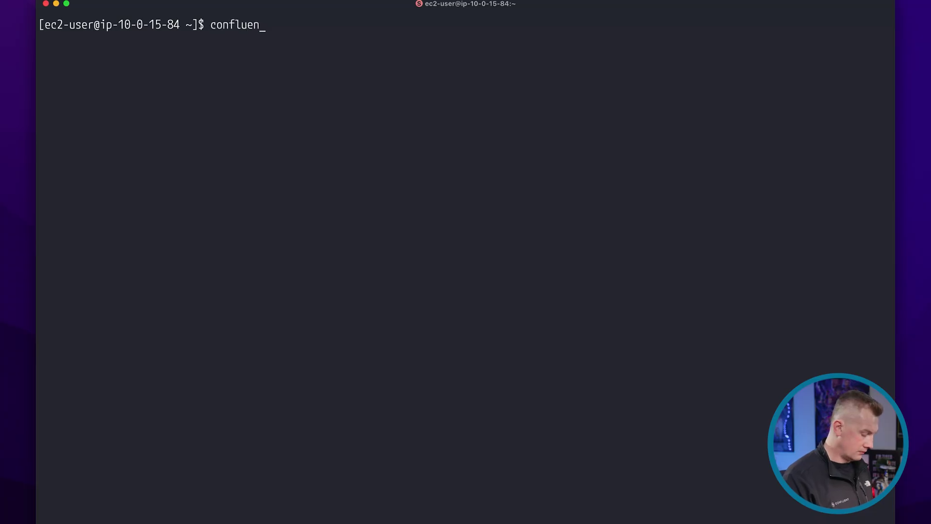
{"action": "type", "text": "t kafka topic list"}
Check topics and topic help, create my_topic with 12 partitions, and verify it.
{"action": "key", "text": "Return"}
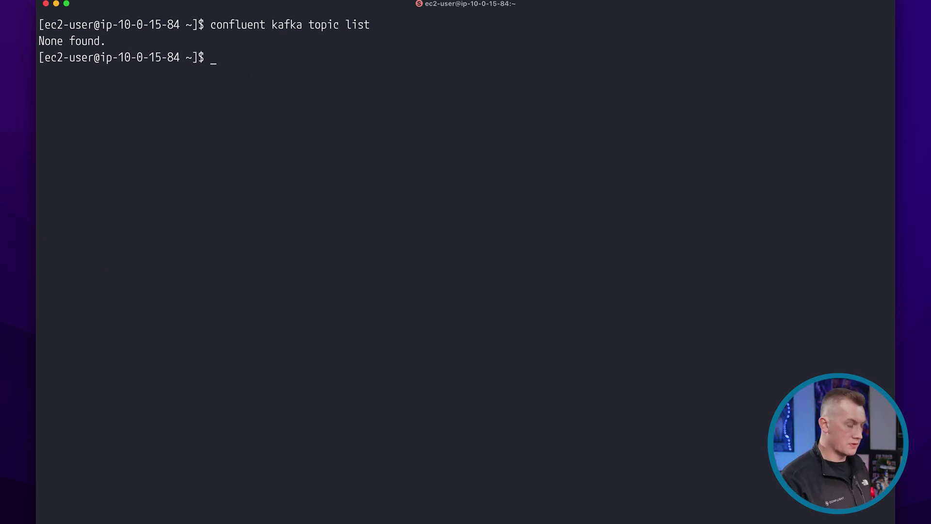
{"action": "type", "text": "confluent "}
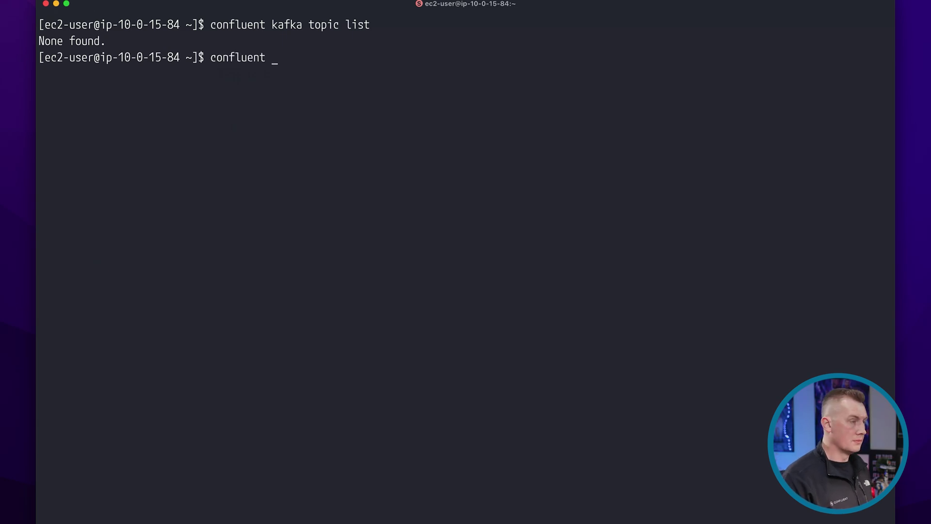
{"action": "type", "text": "kafka topic"}
{"action": "key", "text": "Return"}
{"action": "key", "text": "Up"}
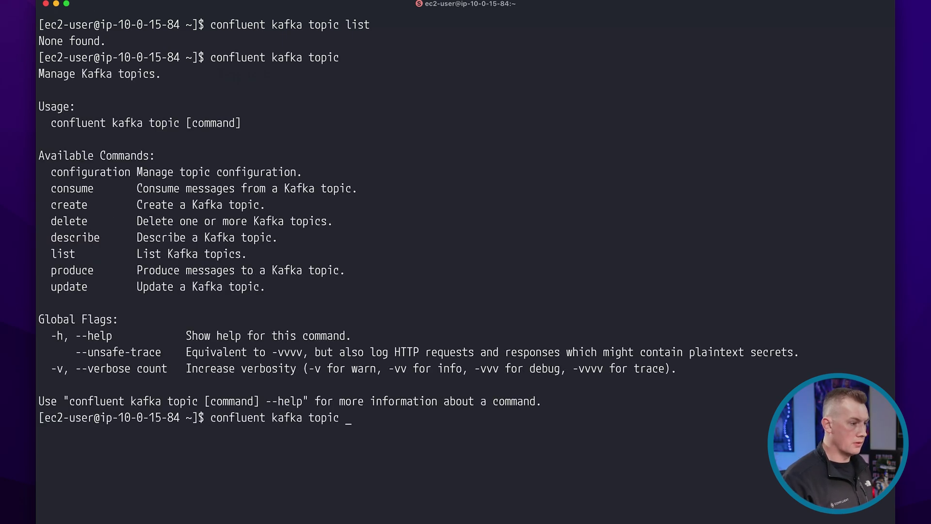
{"action": "type", "text": "create"}
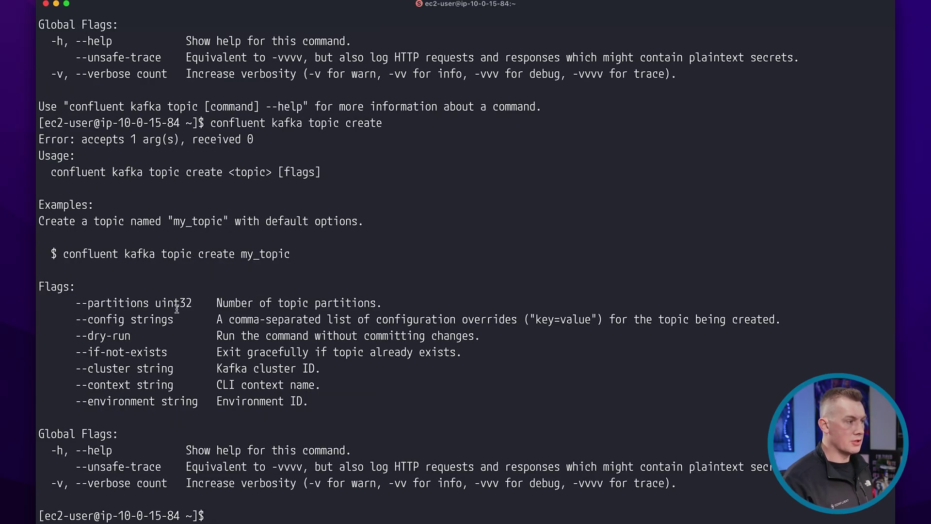
{"action": "key", "text": "Up"}
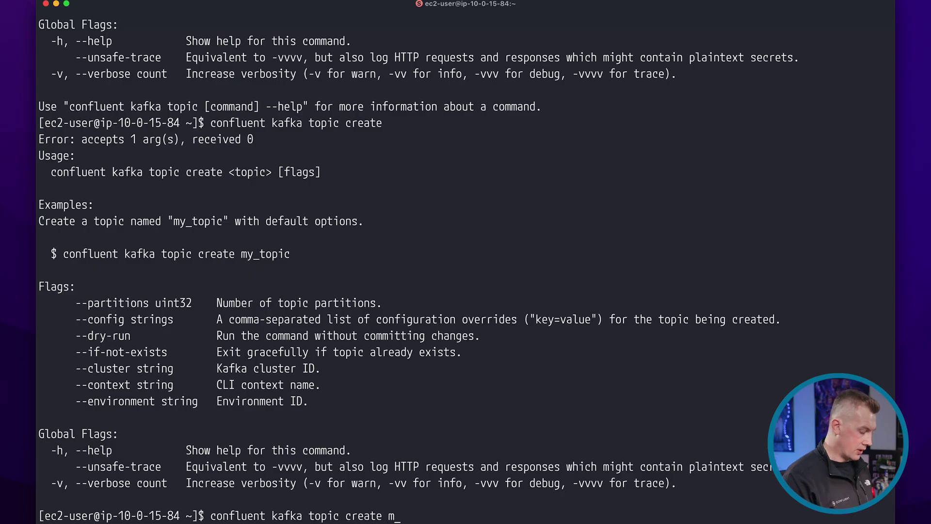
{"action": "type", "text": "y_topic"}
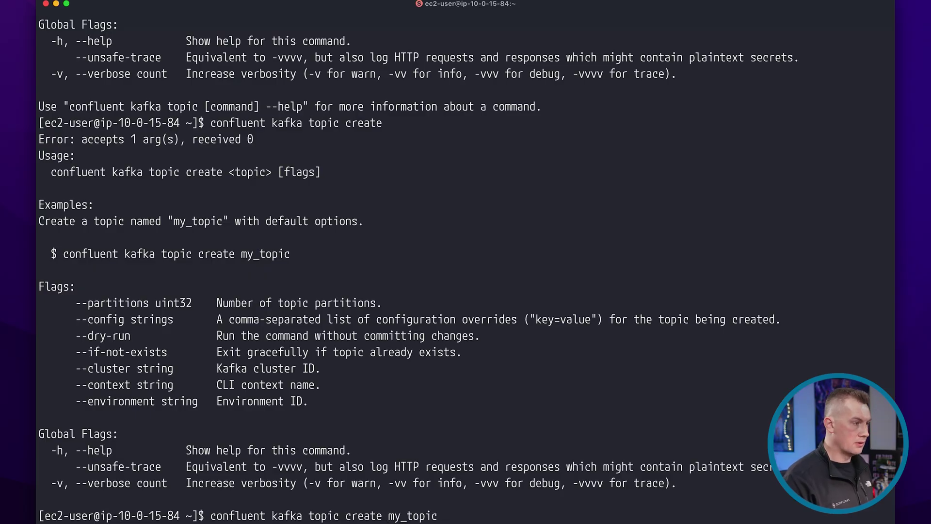
{"action": "type", "text": " --partitions 12"}
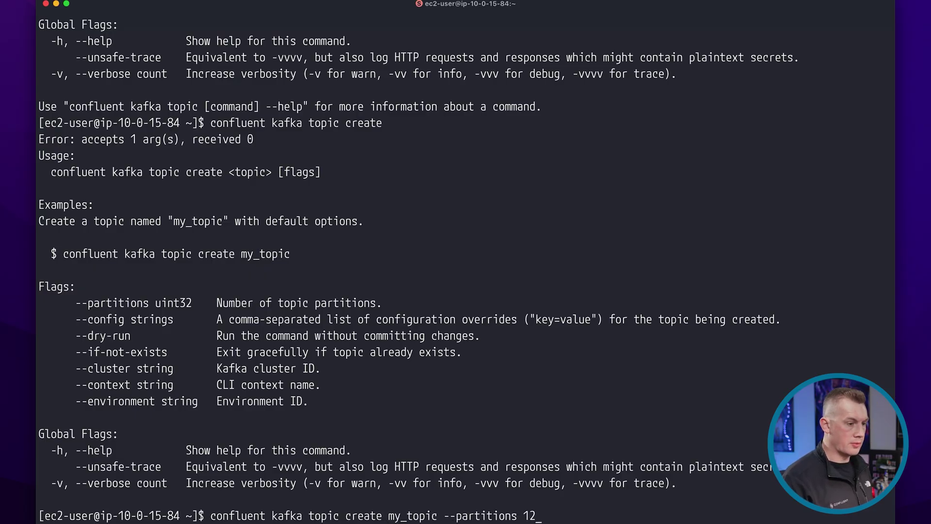
{"action": "key", "text": "Return"}
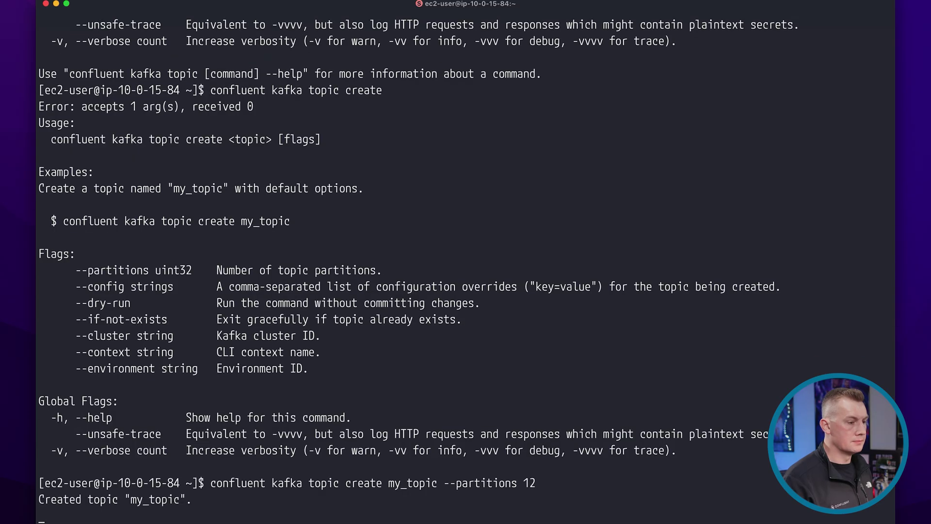
{"action": "type", "text": "confluent kafka topic list"}
{"action": "key", "text": "Return"}
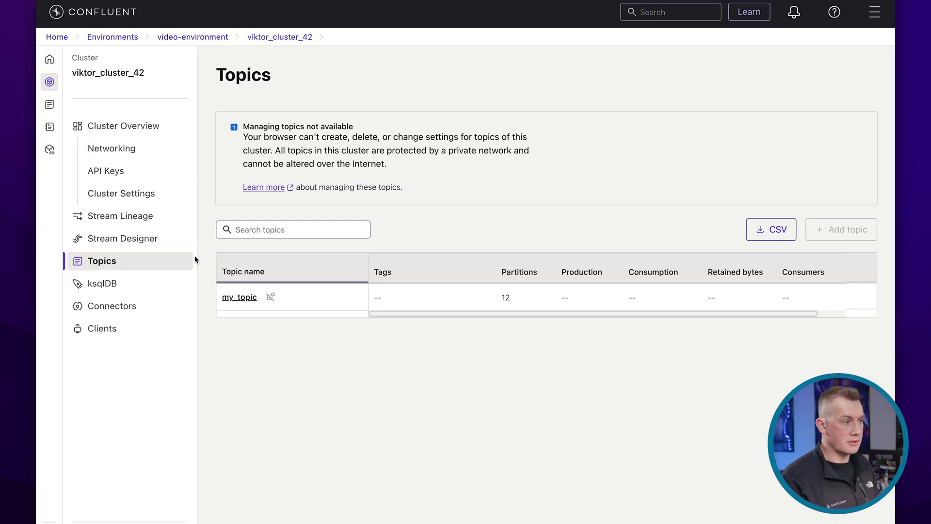
{"action": "mouse_move", "coordinate": [291, 297]}
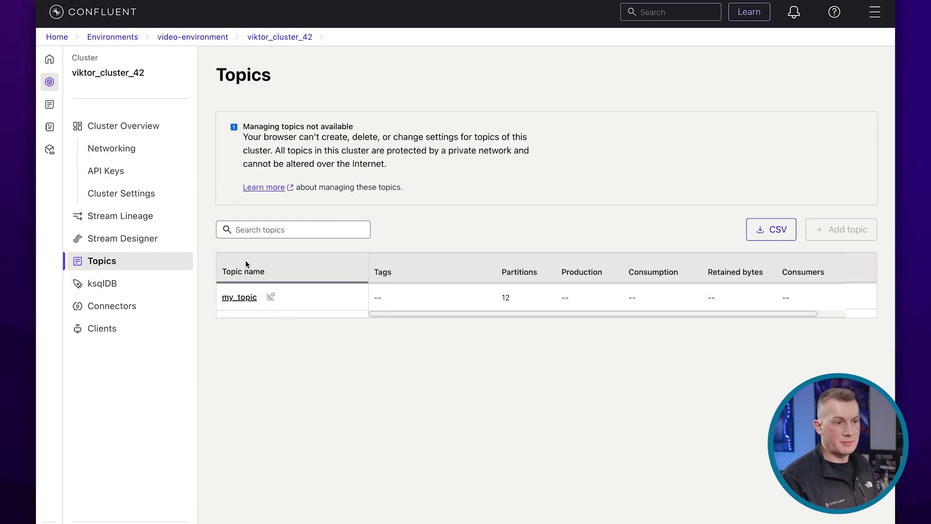
Start a stock trades Sample Data connector from my_topic's page.
{"action": "left_click", "coordinate": [240, 297]}
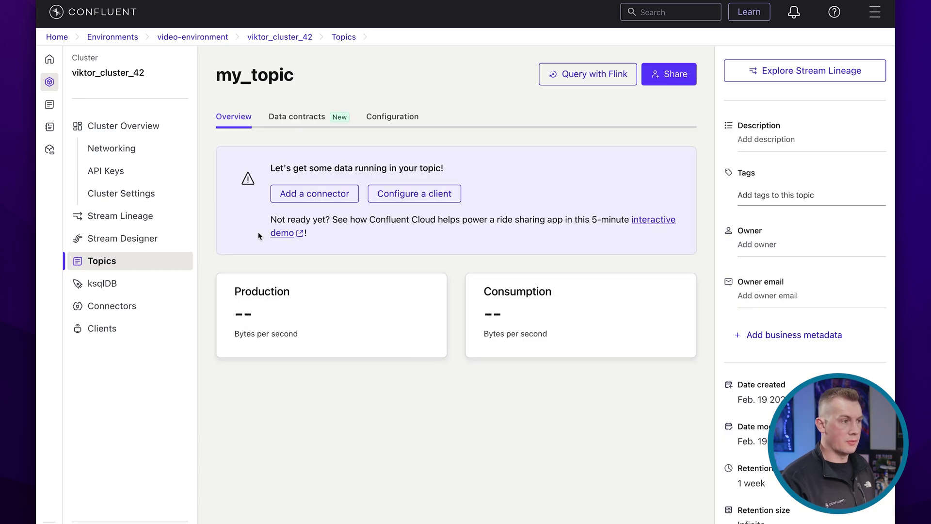
{"action": "left_click", "coordinate": [296, 198]}
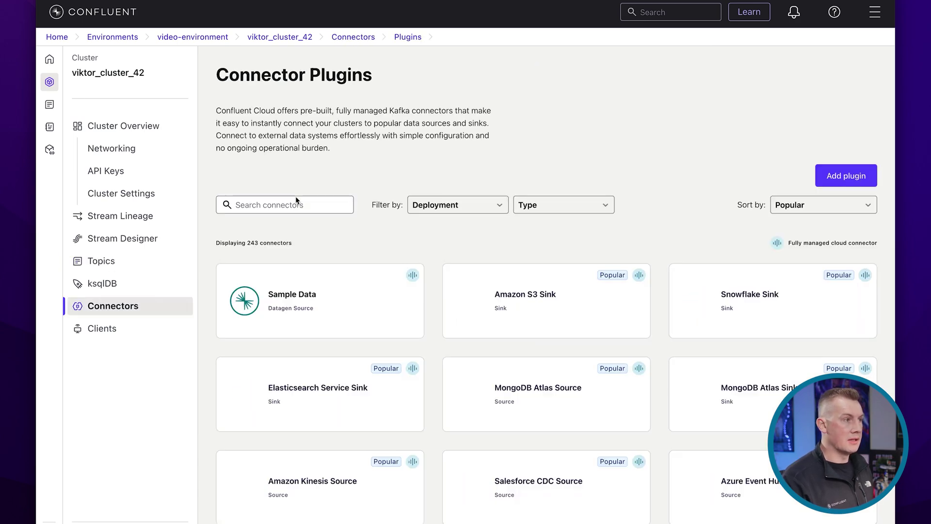
{"action": "left_click", "coordinate": [275, 204]}
{"action": "type", "text": "datagen"}
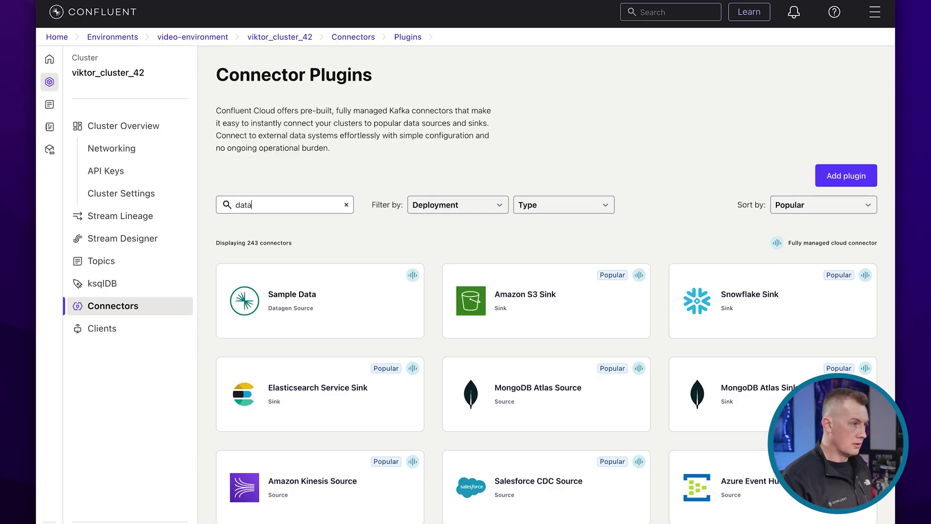
{"action": "left_click", "coordinate": [292, 294]}
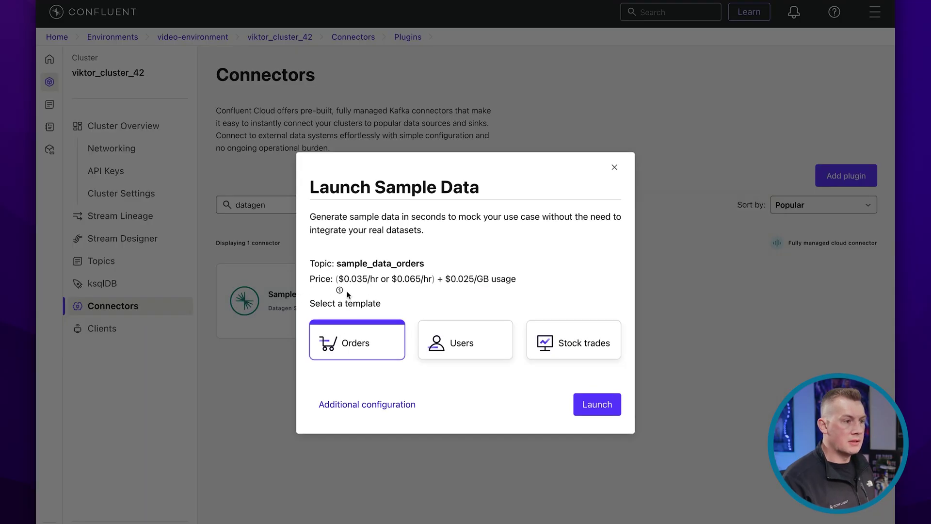
{"action": "left_click", "coordinate": [586, 344]}
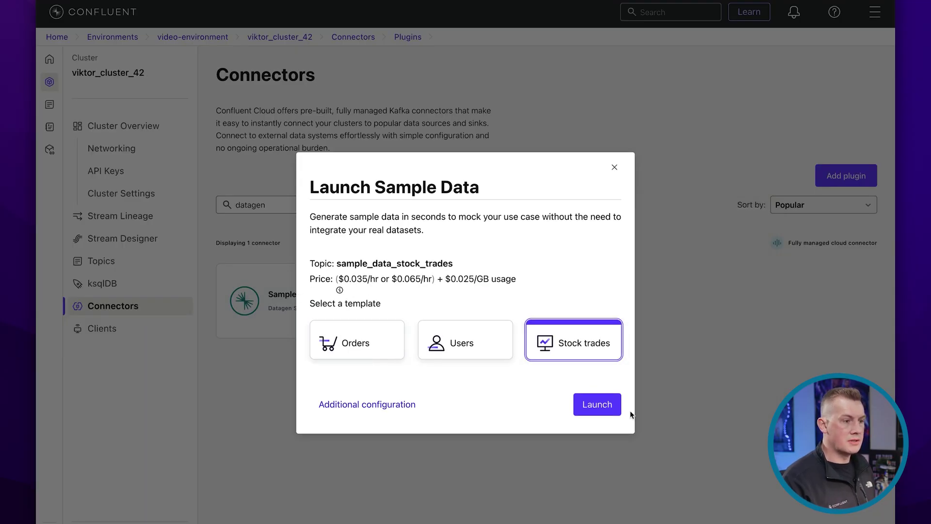
{"action": "left_click", "coordinate": [597, 404]}
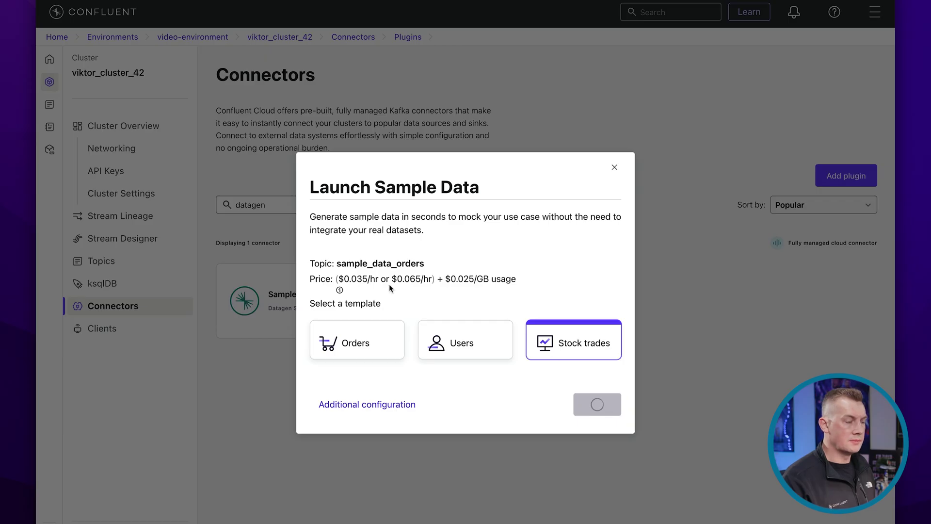
Target my_topic, generate a connector API key, and choose the stock trades schema.
{"action": "left_click", "coordinate": [373, 404]}
{"action": "left_click", "coordinate": [218, 230]}
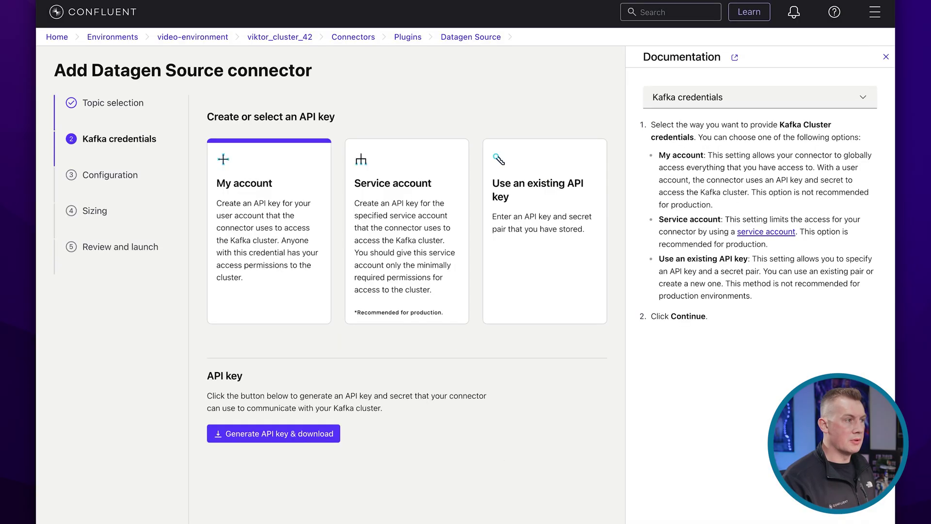
{"action": "left_click", "coordinate": [260, 206]}
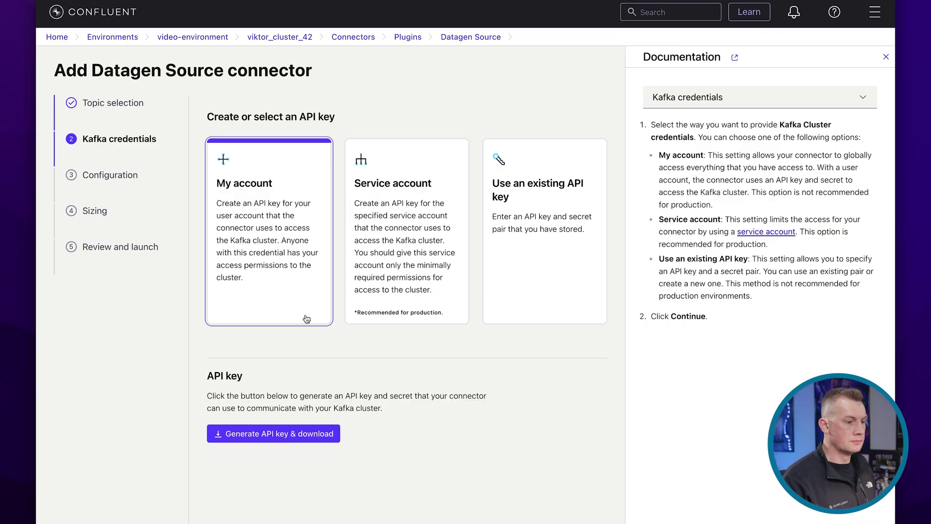
{"action": "left_click", "coordinate": [281, 434]}
{"action": "type", "text": "connector"}
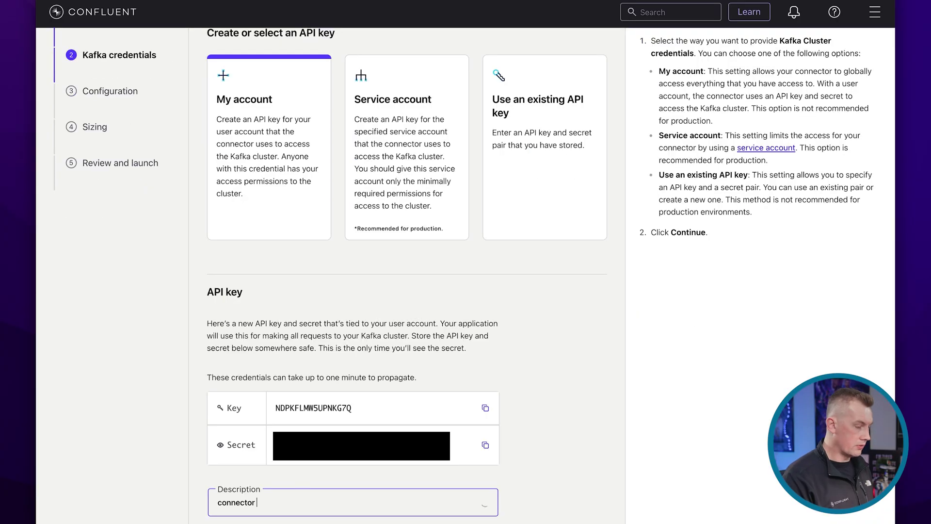
{"action": "type", "text": "api"}
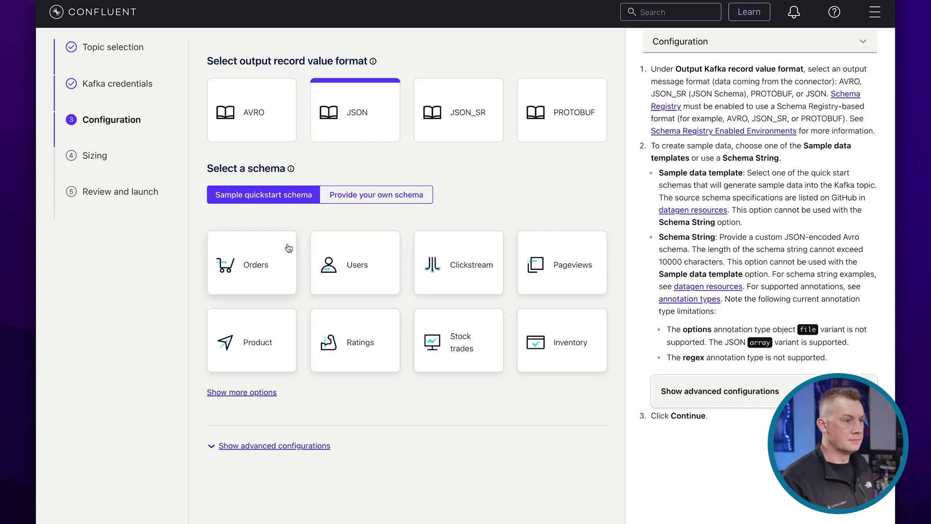
{"action": "left_click", "coordinate": [471, 345]}
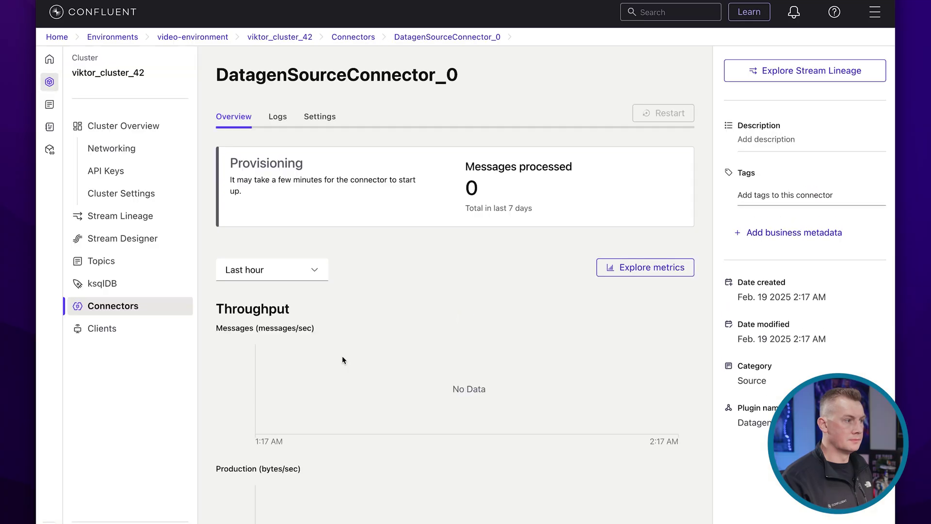
Confirm DatagenSourceConnector_0 is Running with 66 messages, then return to the terminal.
{"action": "key", "text": "F5"}
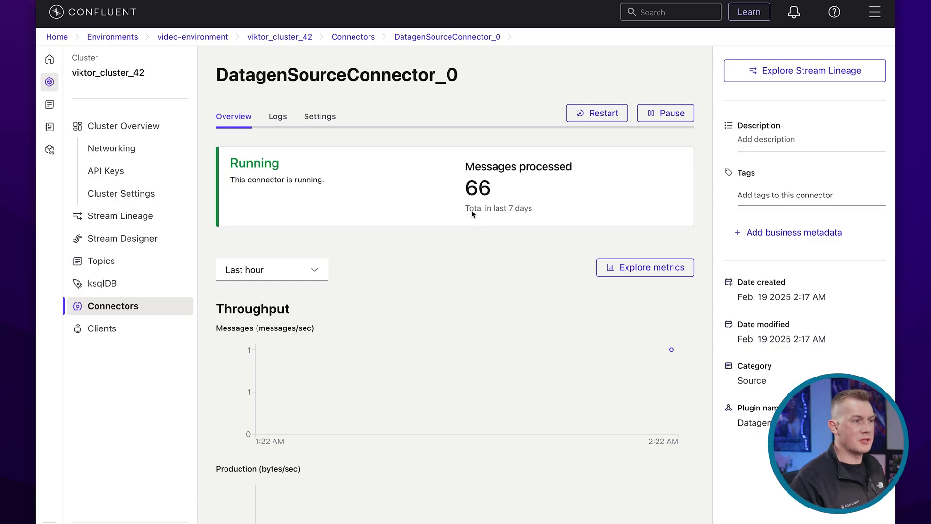
{"action": "left_click", "coordinate": [102, 260]}
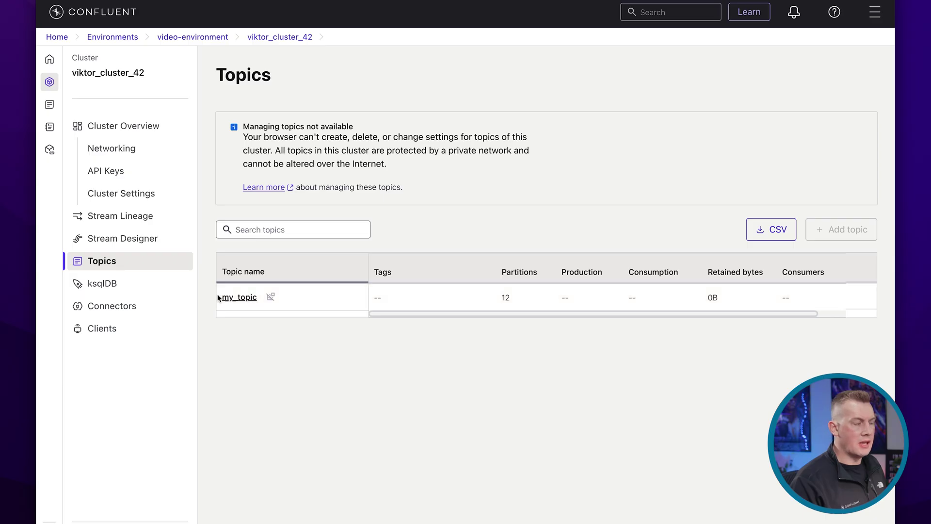
{"action": "key", "text": "super+Tab"}
{"action": "key", "text": "Tab"}
{"action": "key", "text": "Tab"}
{"action": "key", "text": "Tab"}
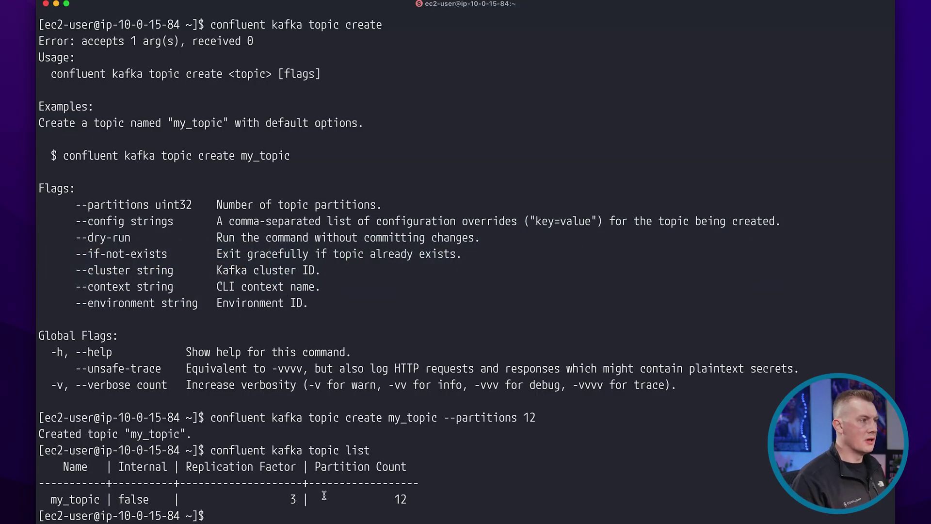
{"action": "scroll", "coordinate": [258, 311], "scroll_direction": "up", "scroll_amount": 5}
{"action": "scroll", "coordinate": [258, 311], "scroll_direction": "up", "scroll_amount": 5}
{"action": "scroll", "coordinate": [258, 312], "scroll_direction": "up", "scroll_amount": 3}
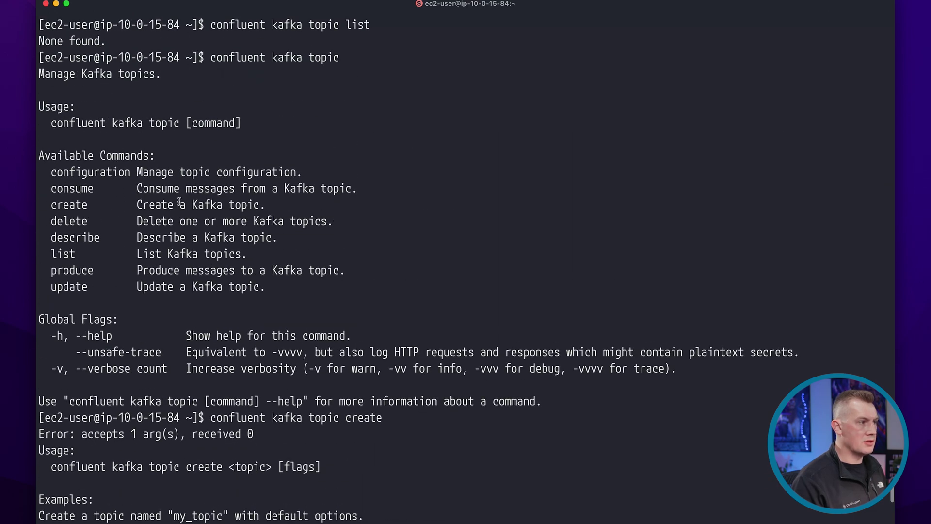
{"action": "scroll", "coordinate": [178, 203], "scroll_direction": "down", "scroll_amount": 5}
{"action": "scroll", "coordinate": [179, 202], "scroll_direction": "down", "scroll_amount": 5}
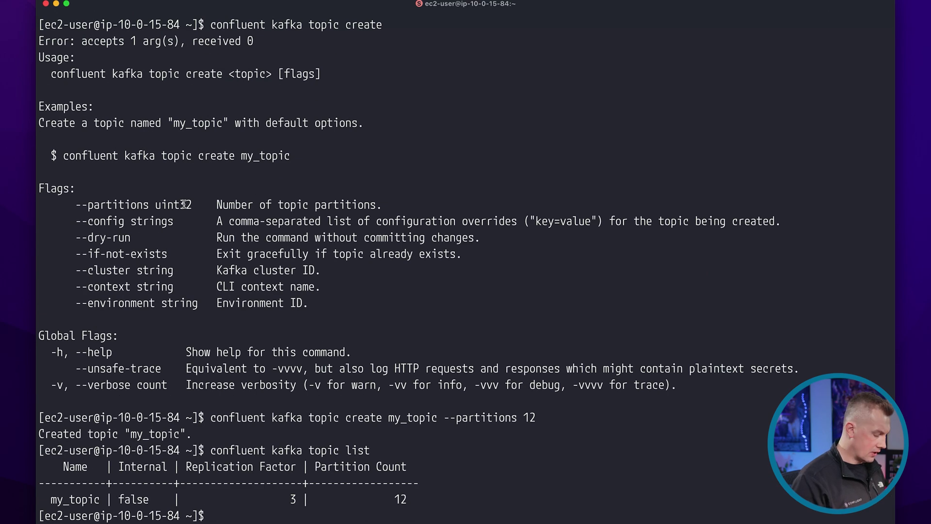
{"action": "type", "text": "confluent kafka "}
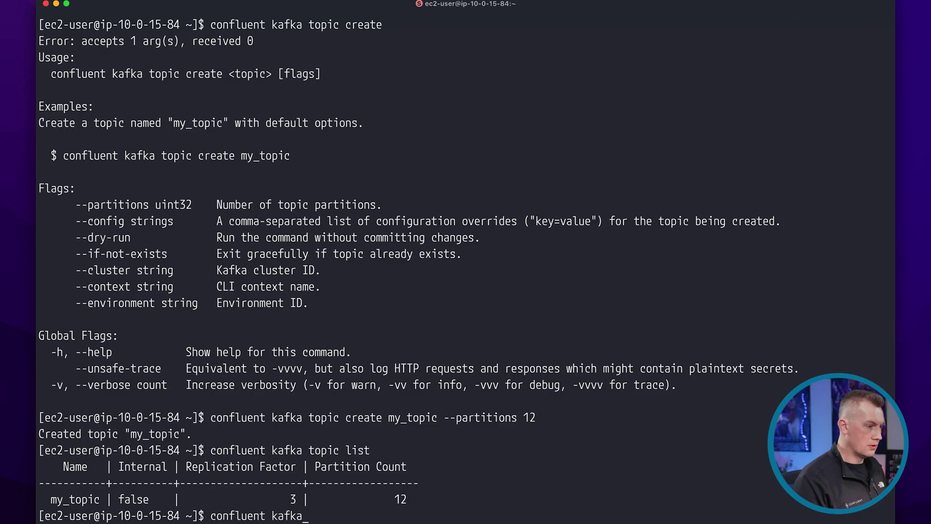
{"action": "type", "text": "topic consm"}
Run 'confluent kafka topic consume my_topic', which fails for lack of an API key.
{"action": "key", "text": "BackSpace"}
{"action": "type", "text": "u"}
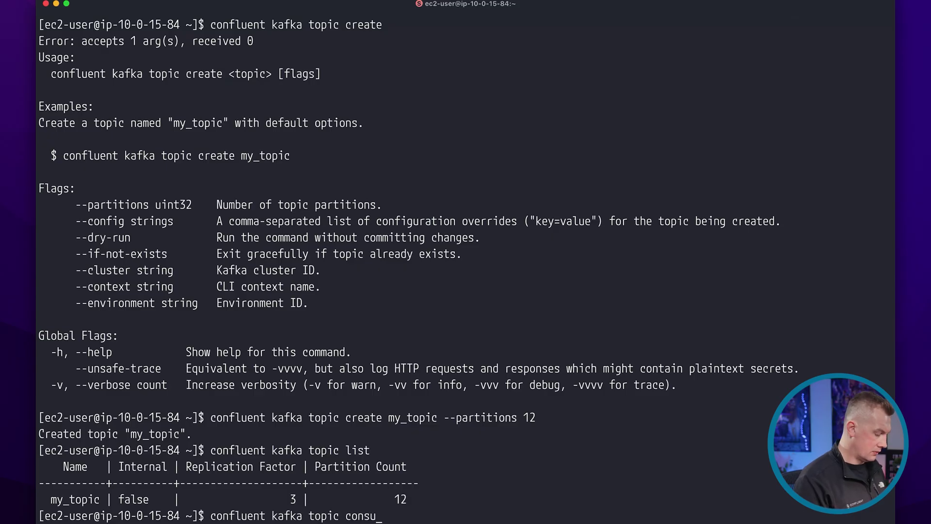
{"action": "type", "text": "me my_topic"}
{"action": "key", "text": "Return"}
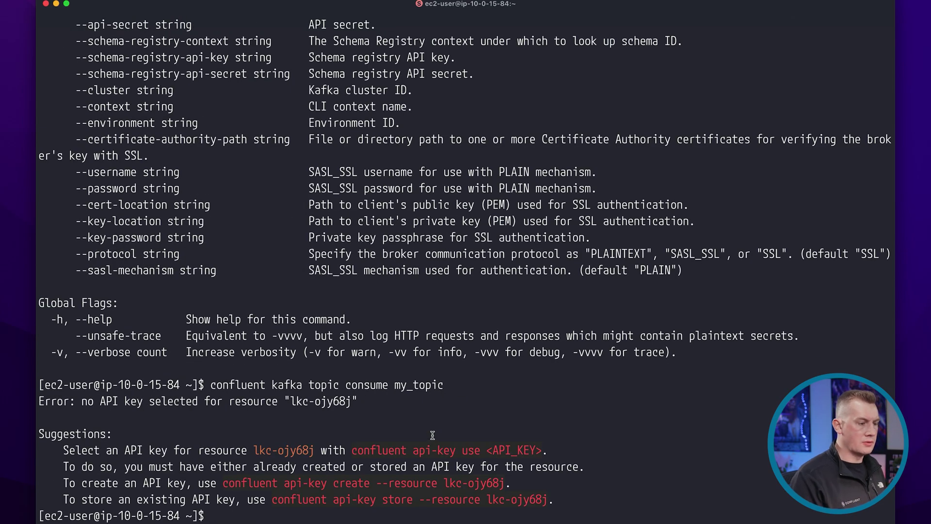
Create an API key for cluster lkc-ojy68j with the suggested command.
{"action": "left_click_drag", "start_coordinate": [223, 483], "coordinate": [508, 481]}
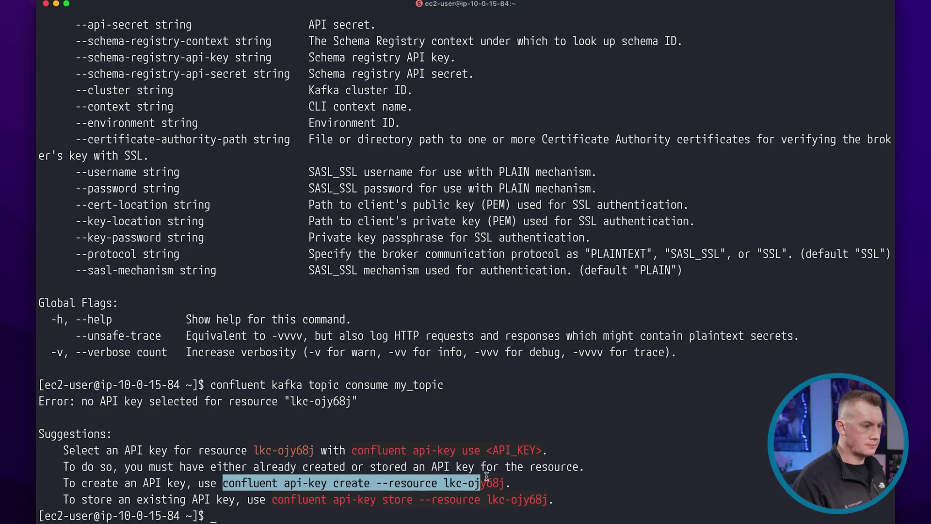
{"action": "middle_click", "coordinate": [509, 480]}
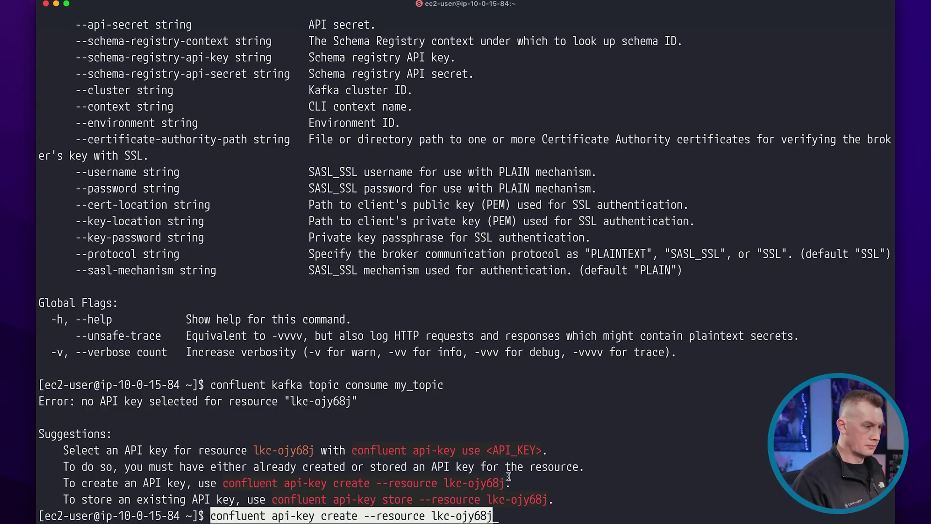
{"action": "key", "text": "Return"}
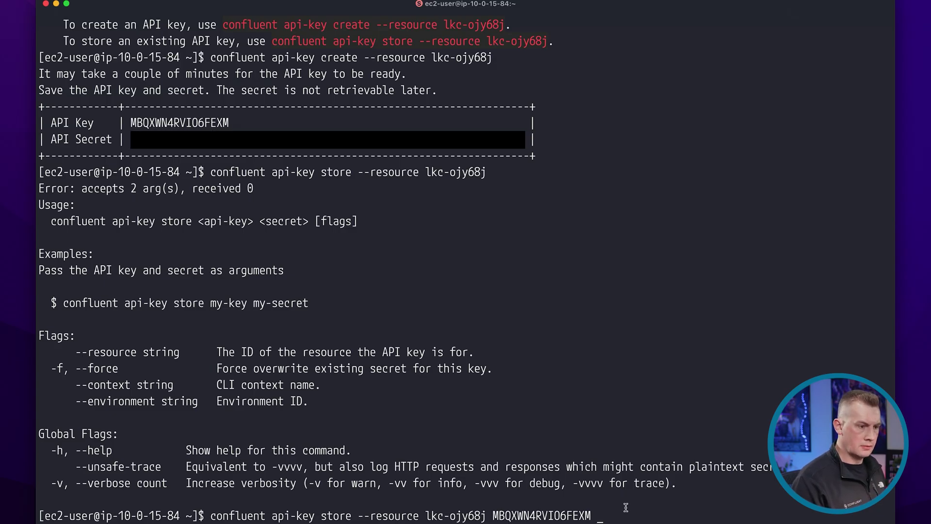
Store the API key and secret, then recall the consume my_topic command.
{"action": "key", "text": "super+v"}
{"action": "key", "text": "Return"}
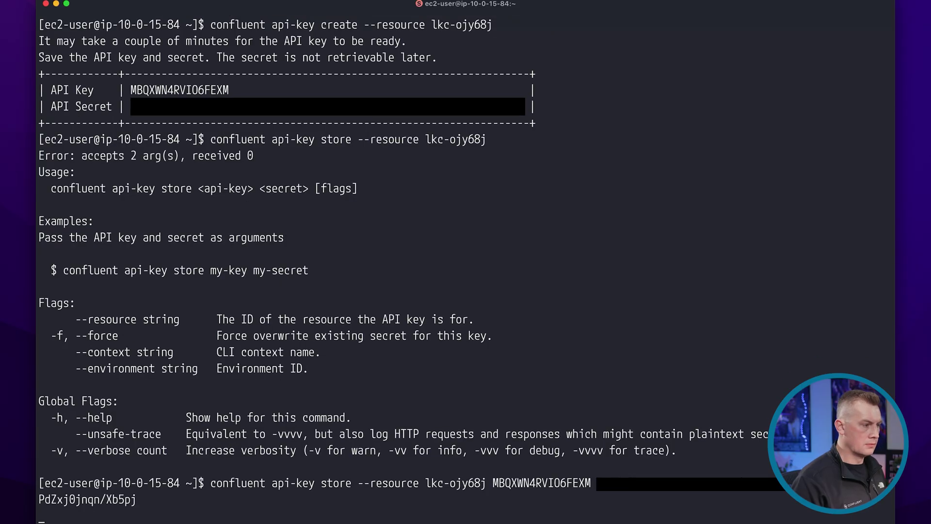
{"action": "key", "text": "Up"}
{"action": "key", "text": "Up"}
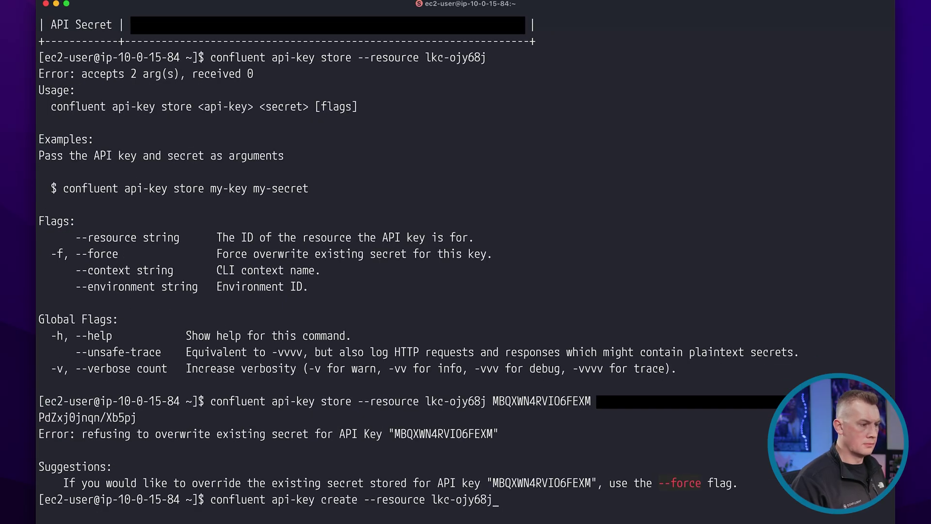
{"action": "key", "text": "Up"}
{"action": "key", "text": "Up"}
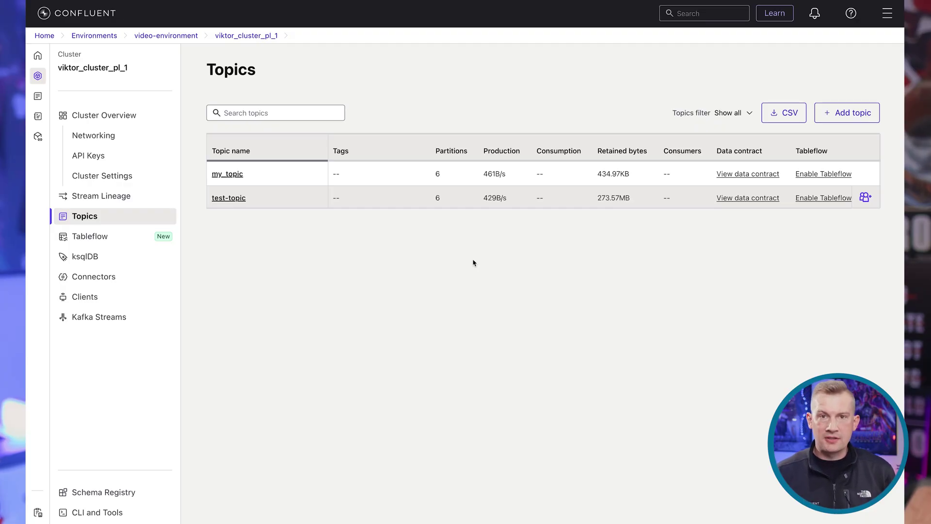
Run the Flink query SELECT * FROM my_topic LIMIT 10 from my_topic's page.
{"action": "left_click", "coordinate": [227, 174]}
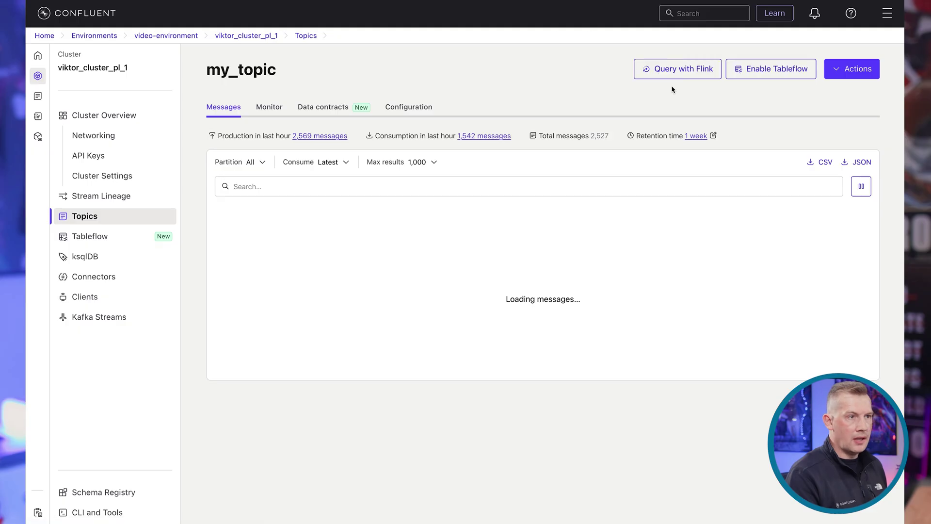
{"action": "left_click", "coordinate": [677, 69]}
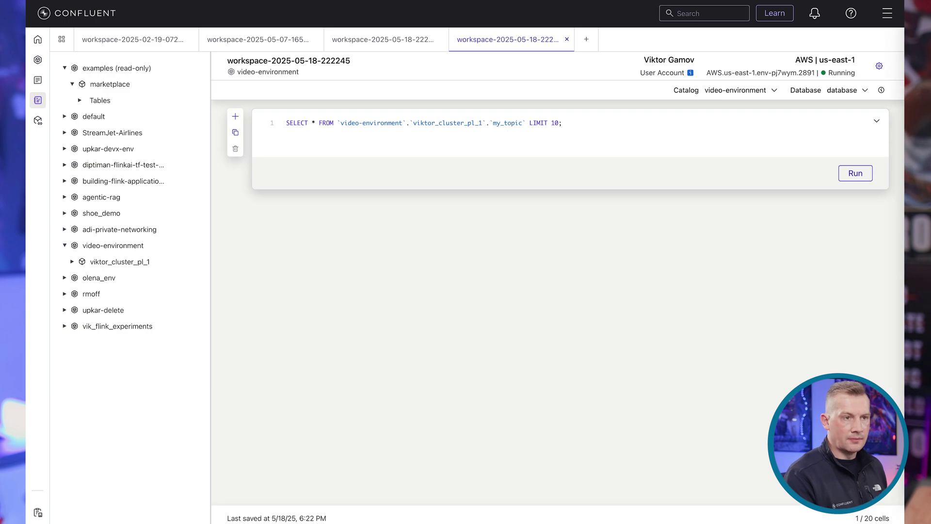
{"action": "left_click", "coordinate": [855, 173]}
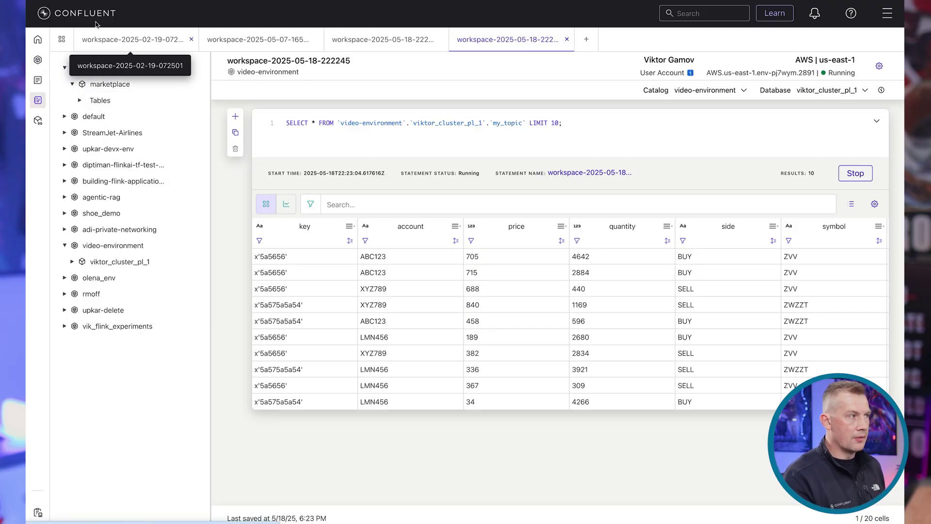
Show video-environment's Flink Endpoints tab, then bring up the terminal with the hosts file.
{"action": "left_click", "coordinate": [38, 60]}
{"action": "left_click", "coordinate": [82, 136]}
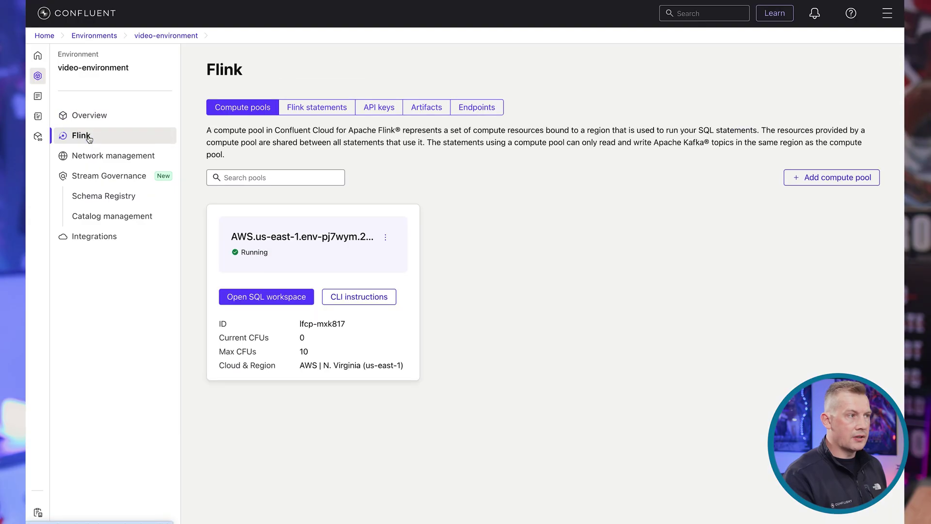
{"action": "left_click", "coordinate": [476, 107]}
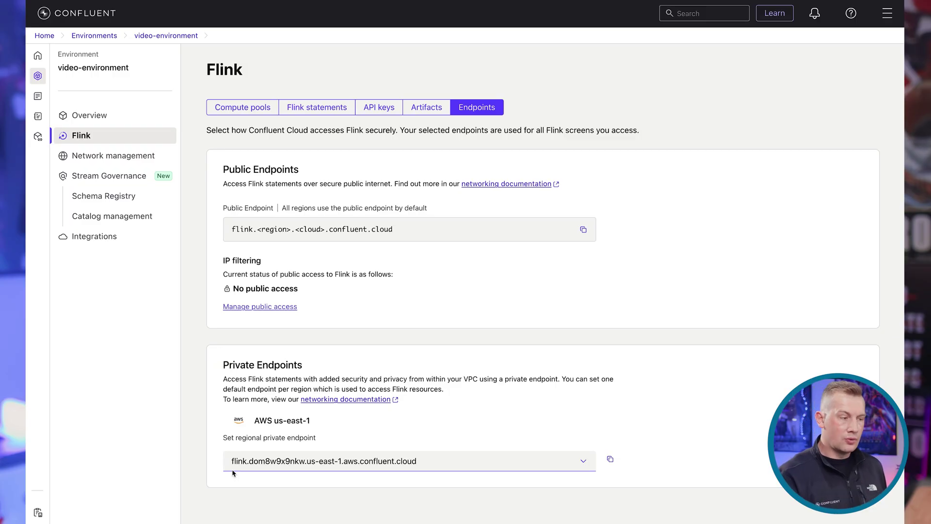
{"action": "key", "text": "super+Tab"}
{"action": "key", "text": "Tab"}
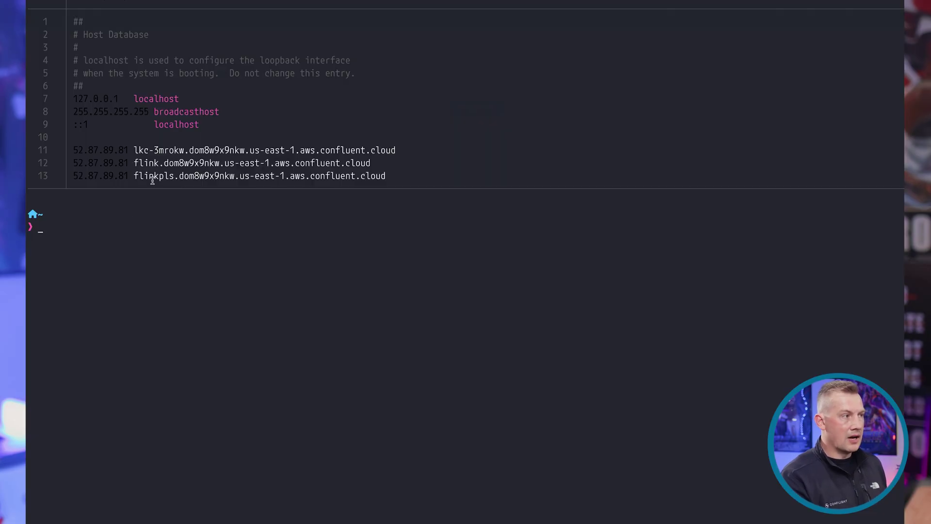
Highlight the flink and flinkpls hosts entries on lines 12–13, both pointing to 52.87.89.81.
{"action": "triple_click", "coordinate": [394, 163]}
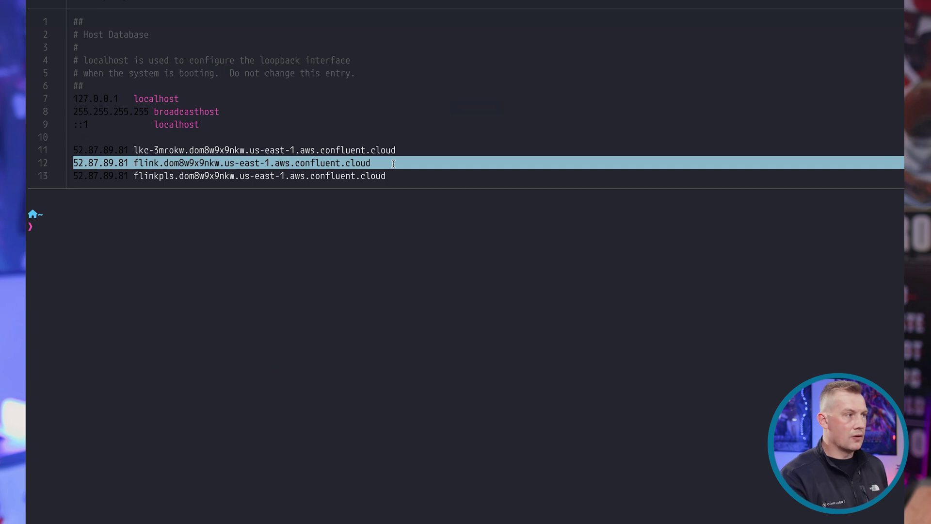
{"action": "left_click_drag", "start_coordinate": [72, 176], "coordinate": [383, 176]}
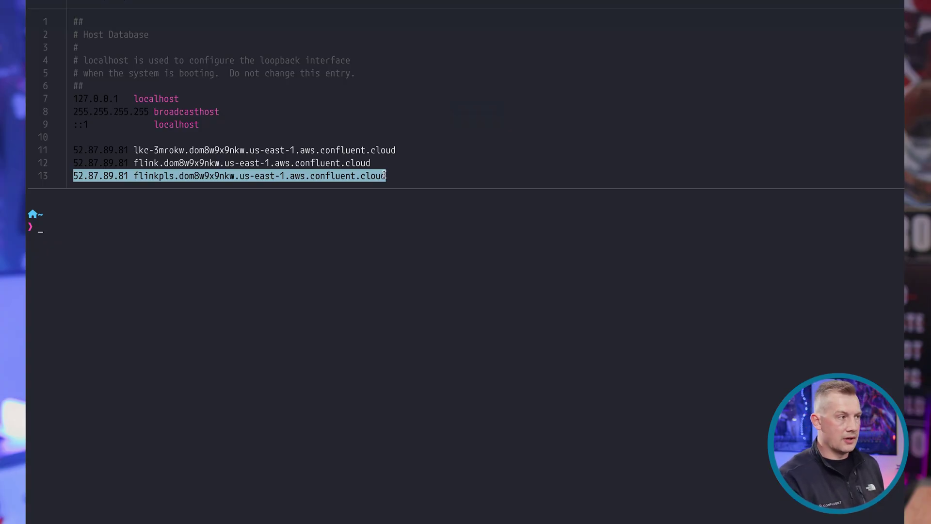
On the EC2 session, rerun 'cat /etc/nginx/nginx.conf' piped to less and page to its end.
{"action": "key", "text": "super+Tab"}
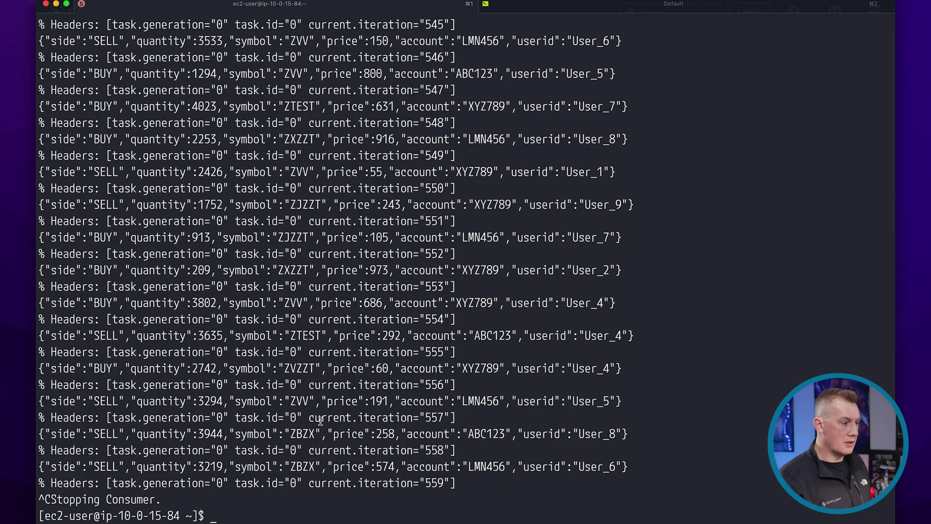
{"action": "key", "text": "ctrl+r"}
{"action": "type", "text": "ngi"}
{"action": "key", "text": "ctrl+r"}
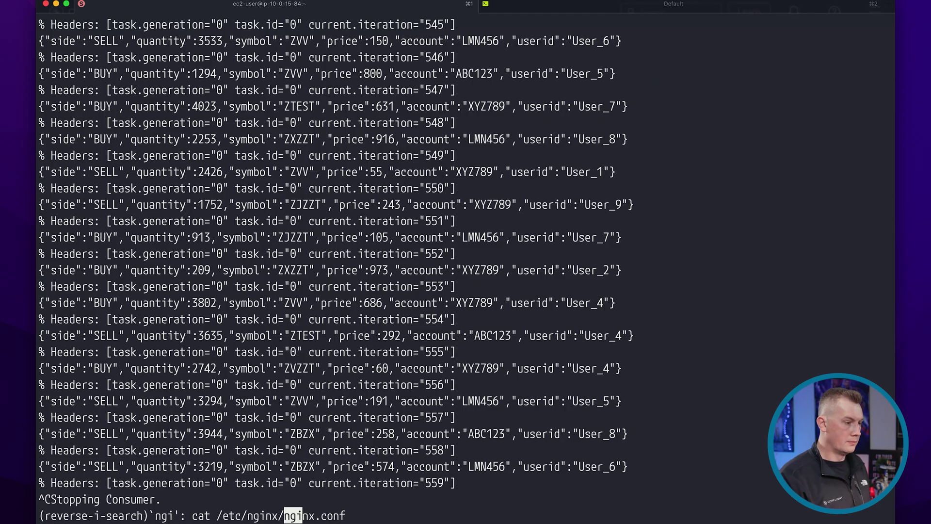
{"action": "key", "text": "Return"}
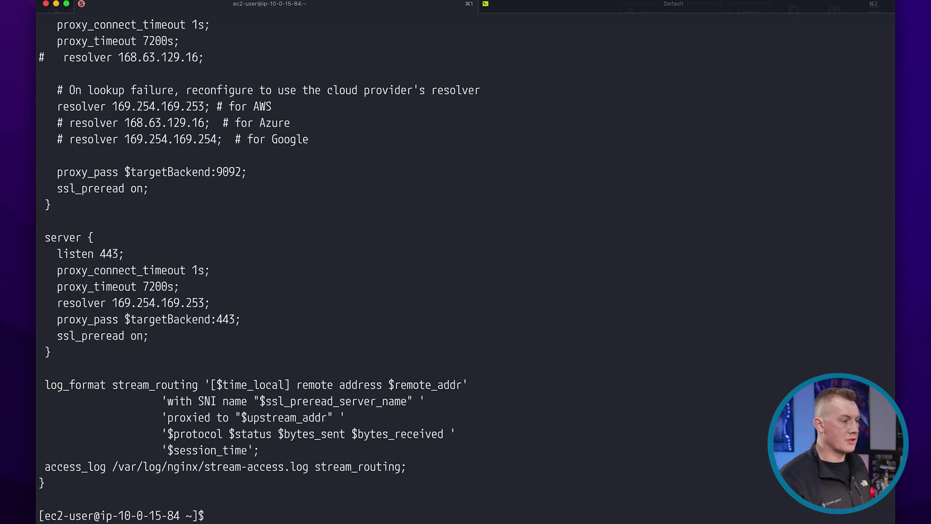
{"action": "key", "text": "Up"}
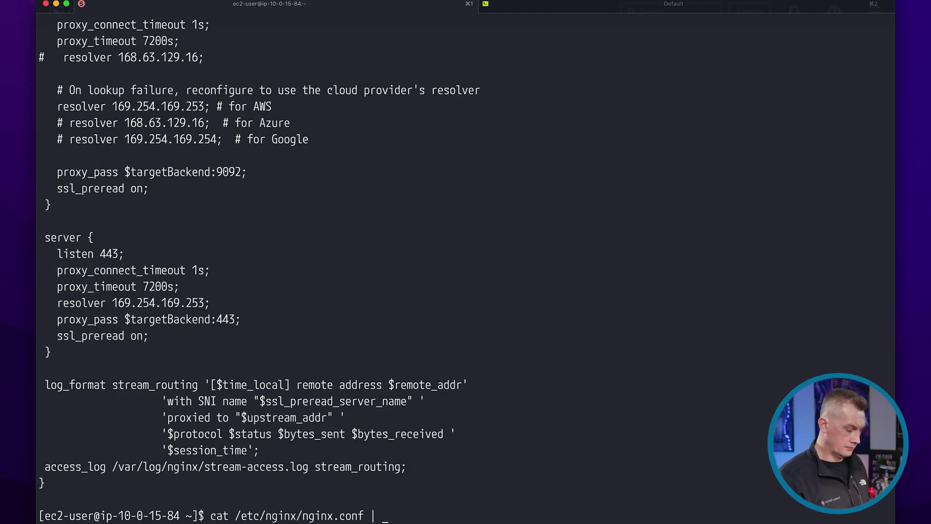
{"action": "type", "text": "| less"}
{"action": "key", "text": "Return"}
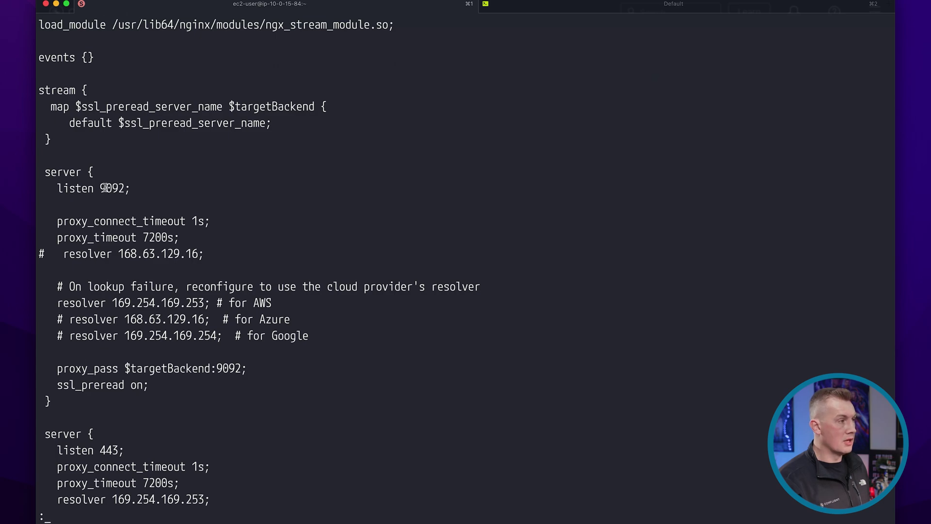
{"action": "scroll", "coordinate": [121, 211], "scroll_direction": "down", "scroll_amount": 5}
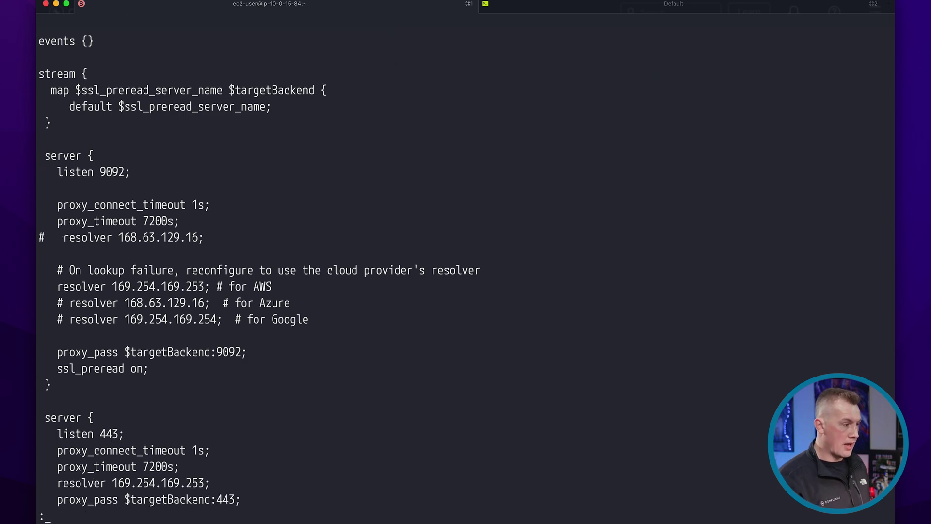
{"action": "scroll", "coordinate": [122, 291], "scroll_direction": "down", "scroll_amount": 5}
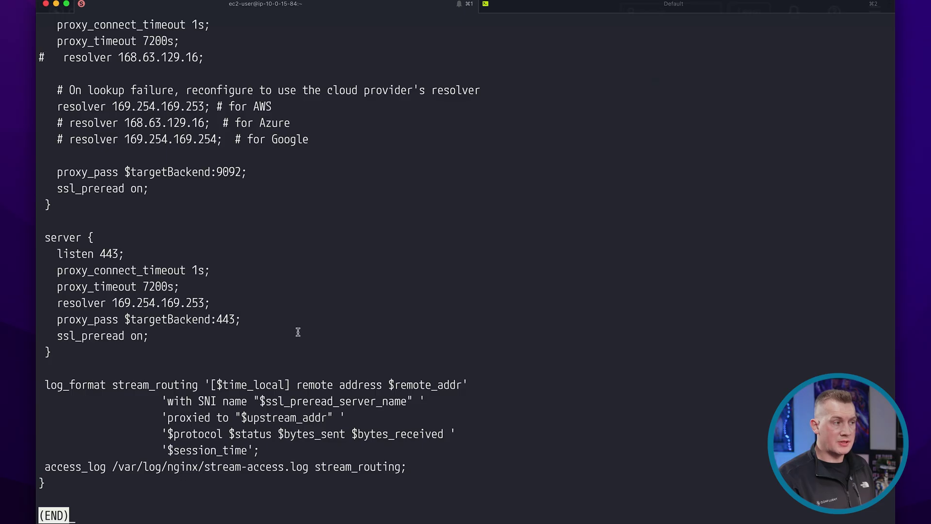
{"action": "right_click", "coordinate": [262, 190]}
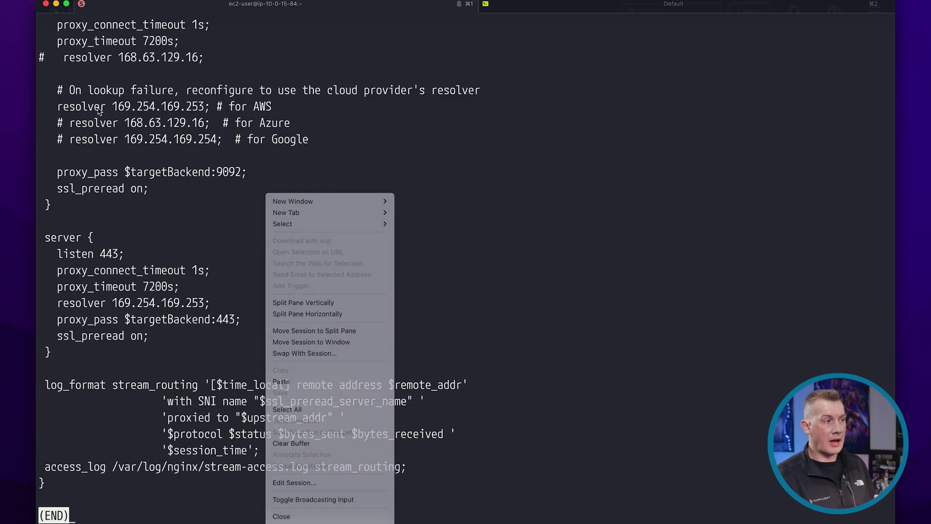
{"action": "key", "text": "Escape"}
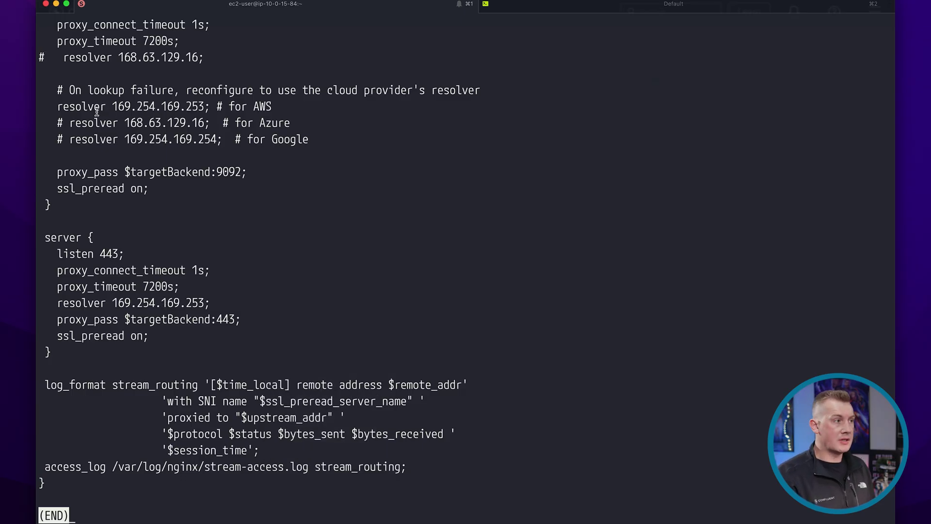